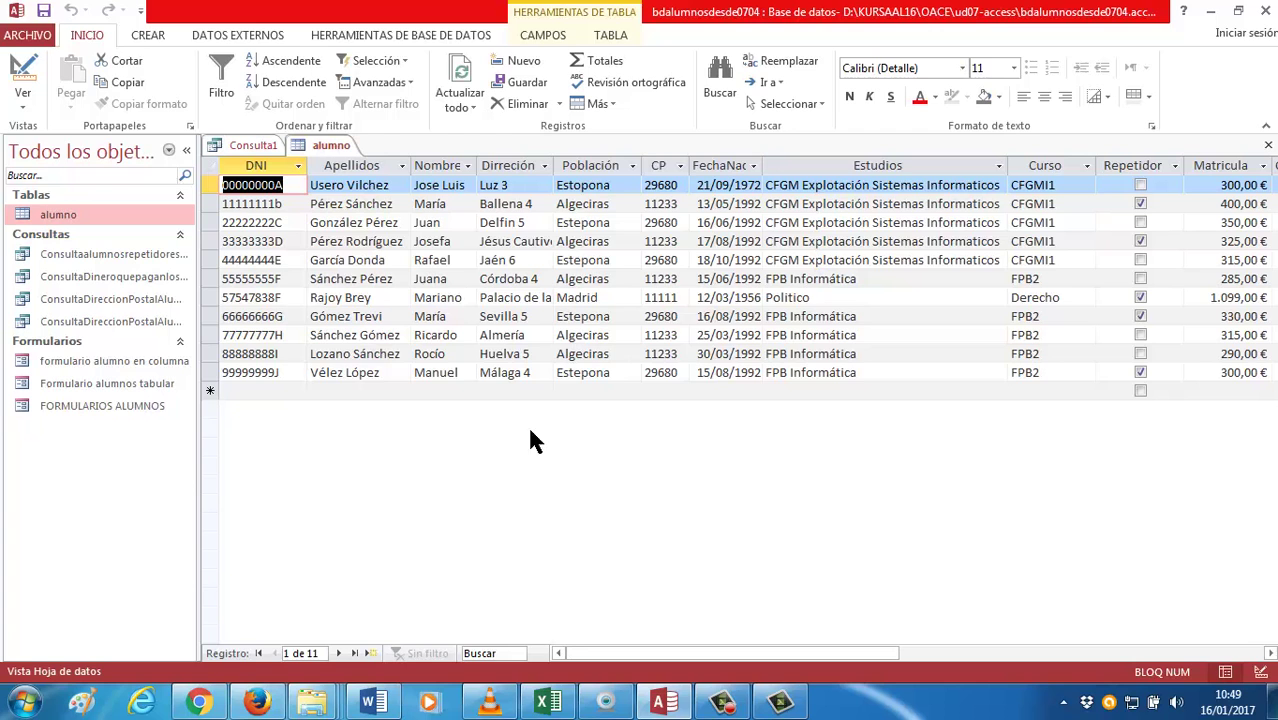
Close the alumno table and the open Consulta1 query, discarding the query's design changes
{"action": "left_click", "coordinate": [240, 145]}
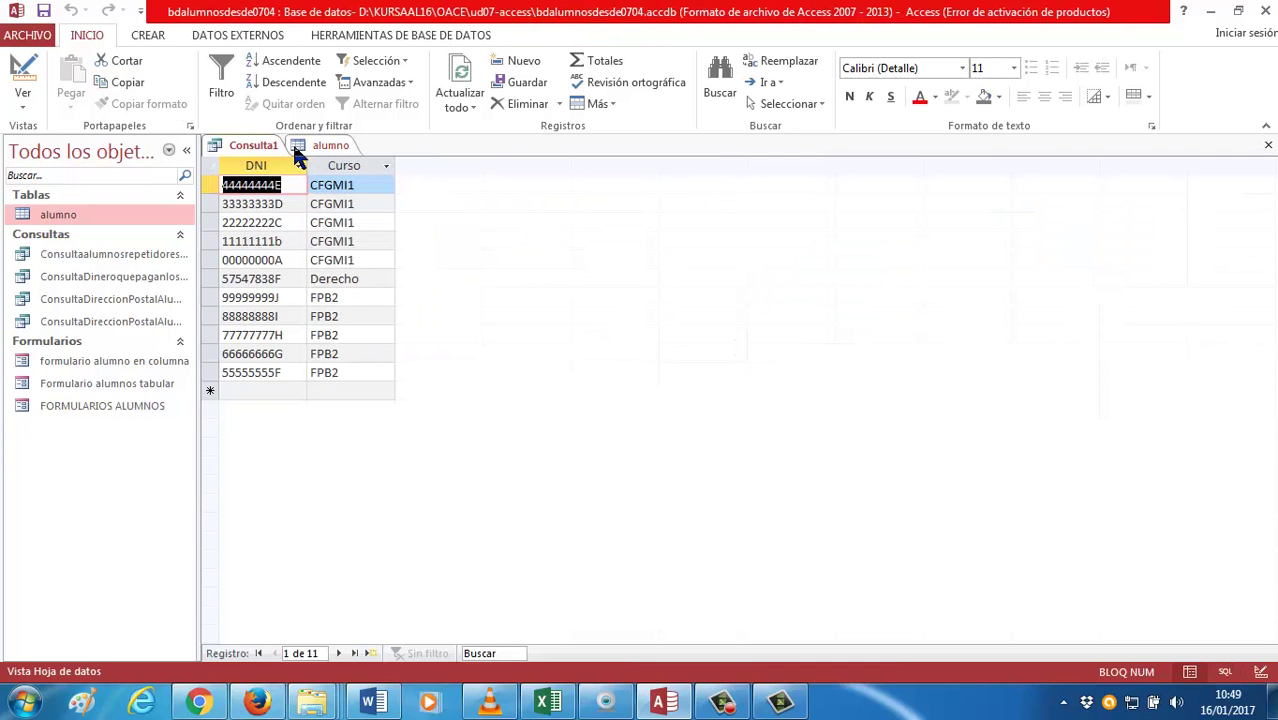
{"action": "left_click", "coordinate": [300, 146]}
{"action": "right_click", "coordinate": [305, 145]}
{"action": "left_click", "coordinate": [345, 179]}
{"action": "right_click", "coordinate": [250, 157]}
{"action": "left_click", "coordinate": [282, 180]}
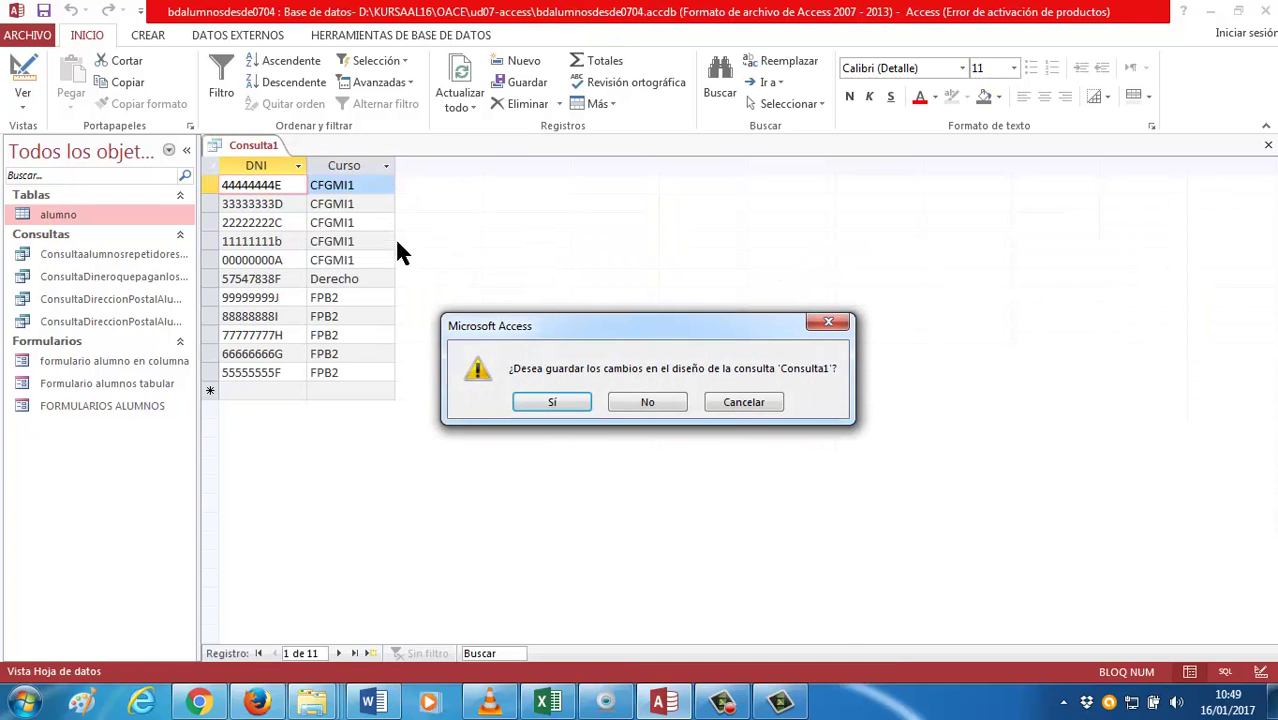
{"action": "left_click", "coordinate": [622, 399]}
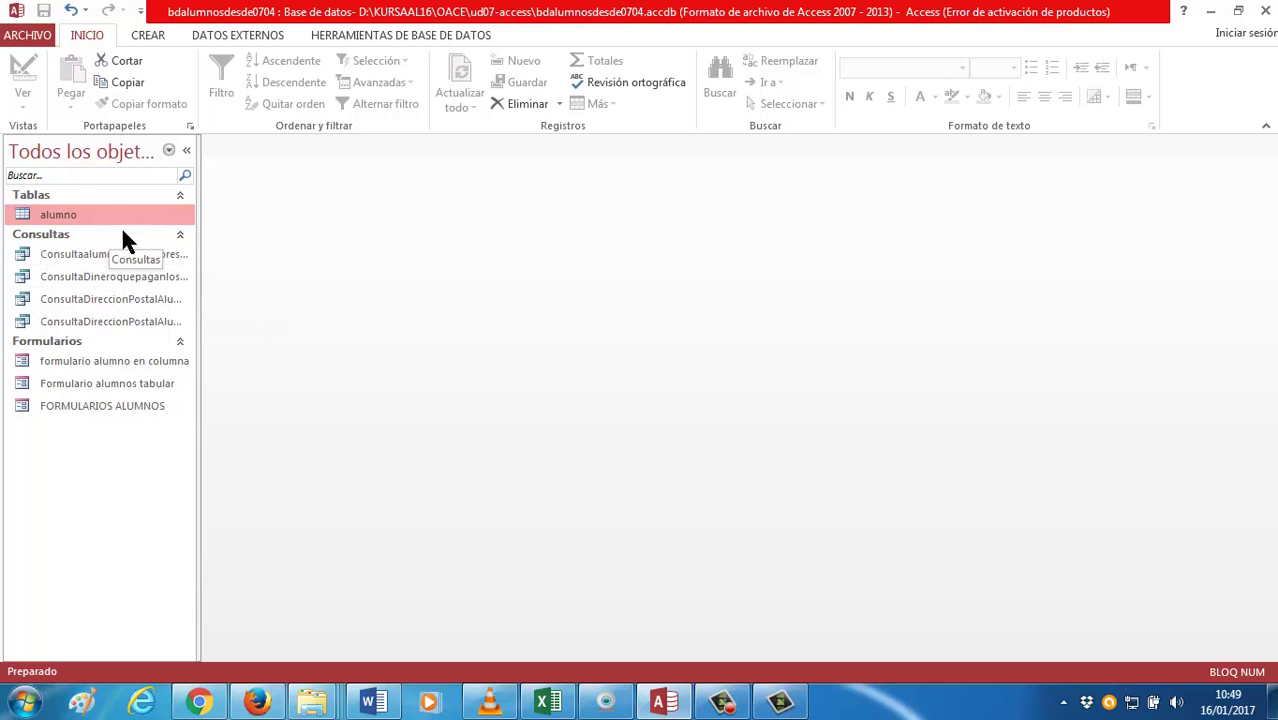
Create a new query in design view based on the alumno table
{"action": "left_click", "coordinate": [145, 35]}
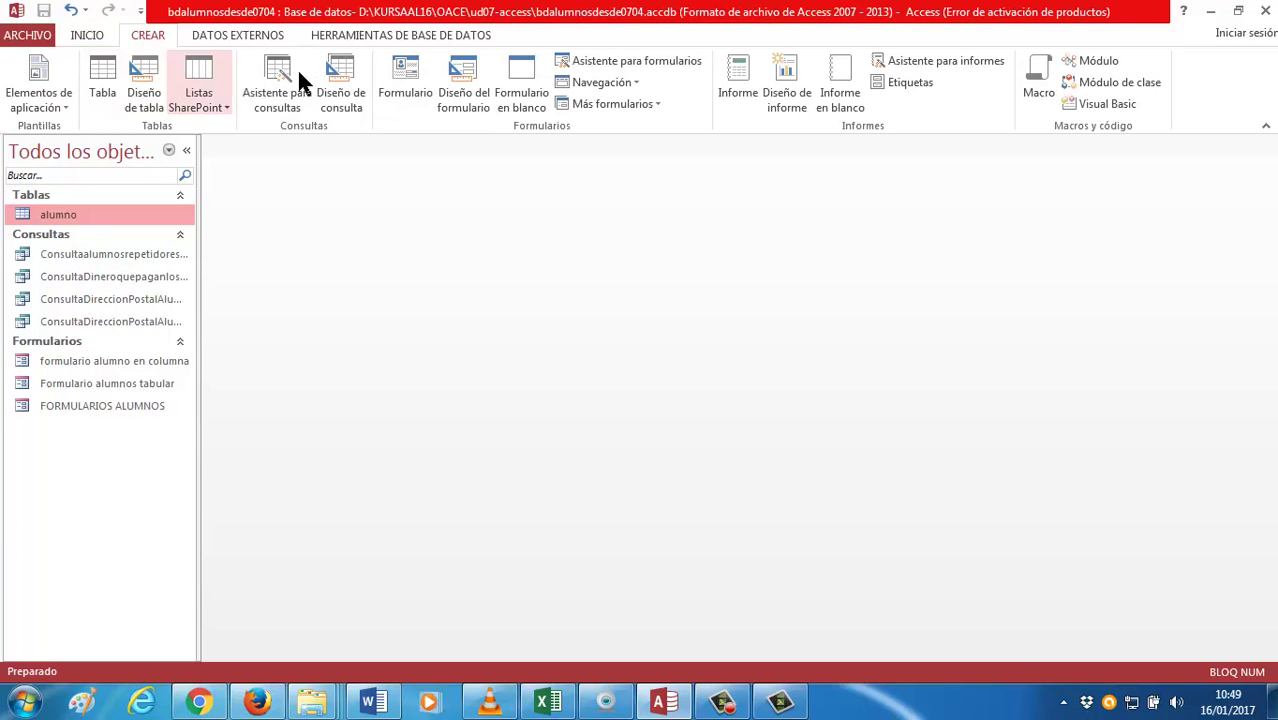
{"action": "left_click", "coordinate": [346, 88]}
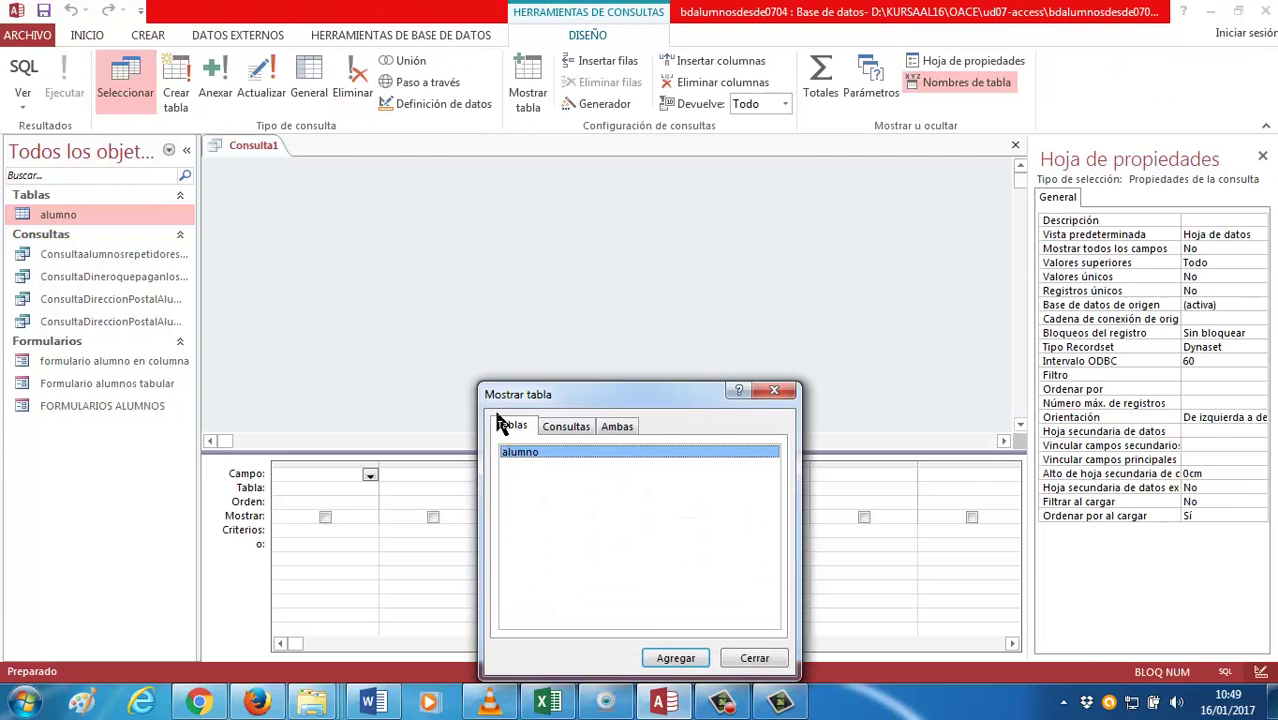
{"action": "left_click", "coordinate": [675, 658]}
{"action": "left_click", "coordinate": [752, 660]}
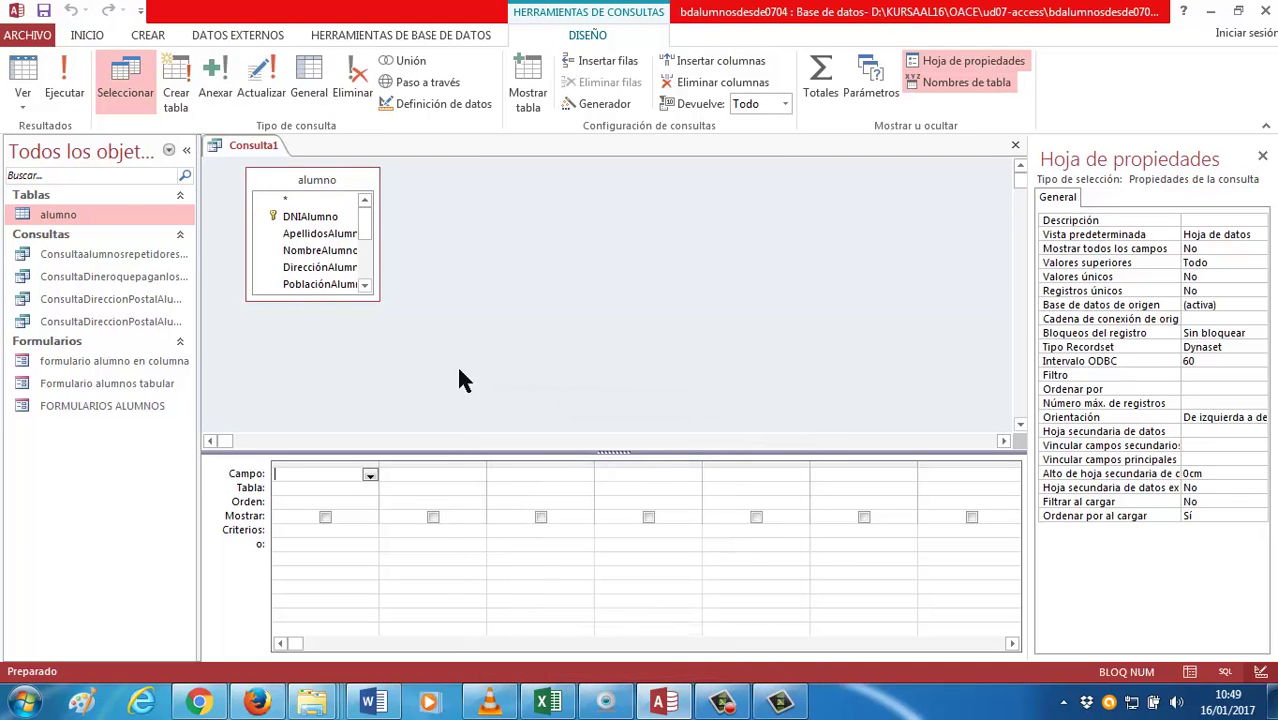
Add the ApellidosAlumno, NombreAlumno and PoblaciónAlumno fields to the query grid, enlarging the alumno field list
{"action": "left_click_drag", "start_coordinate": [320, 233], "coordinate": [312, 474]}
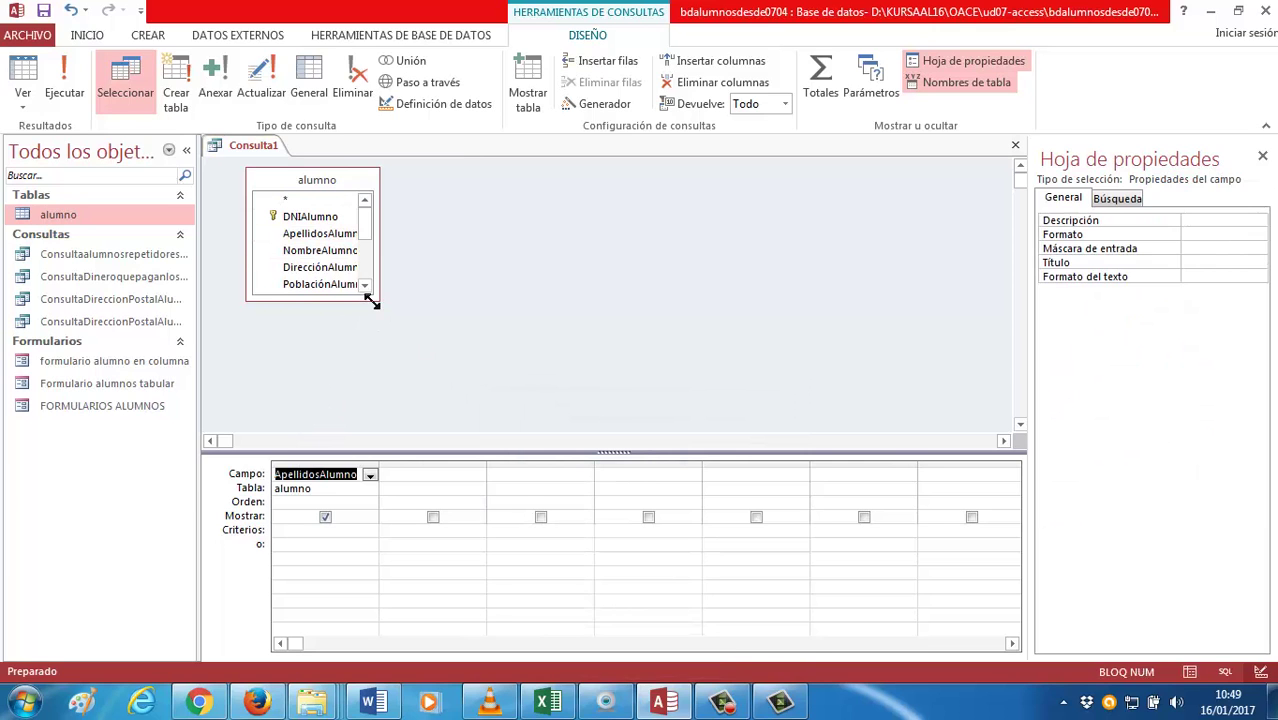
{"action": "left_click_drag", "start_coordinate": [380, 300], "coordinate": [487, 394]}
{"action": "left_click_drag", "start_coordinate": [360, 251], "coordinate": [417, 472]}
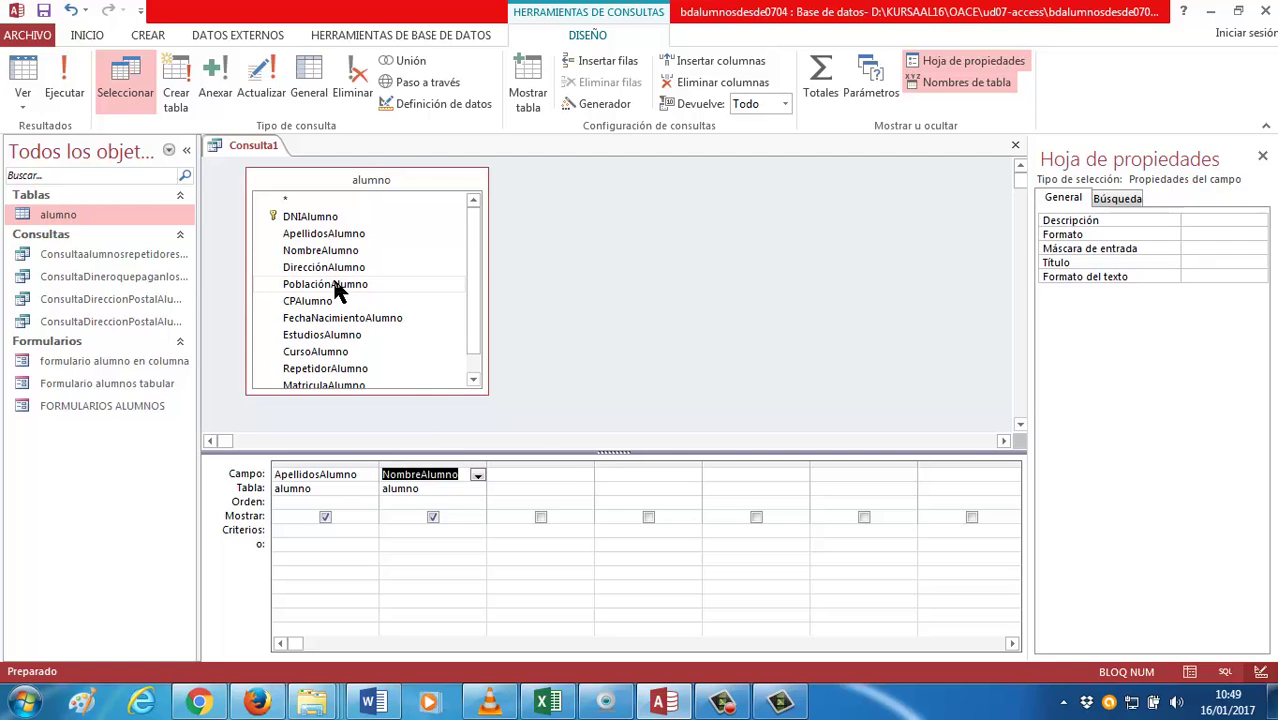
{"action": "left_click_drag", "start_coordinate": [337, 288], "coordinate": [551, 470]}
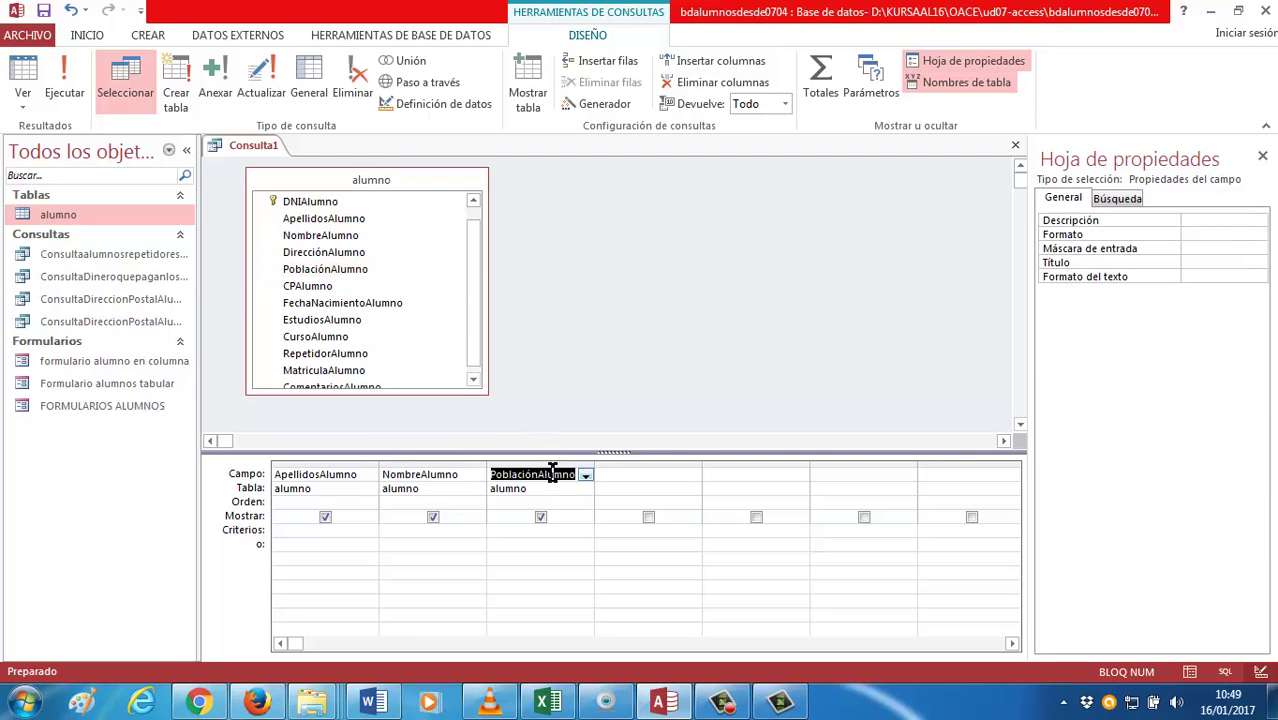
Set the PoblaciónAlumno criterion to Algeciras and display the query's records in datasheet view
{"action": "left_click", "coordinate": [503, 529]}
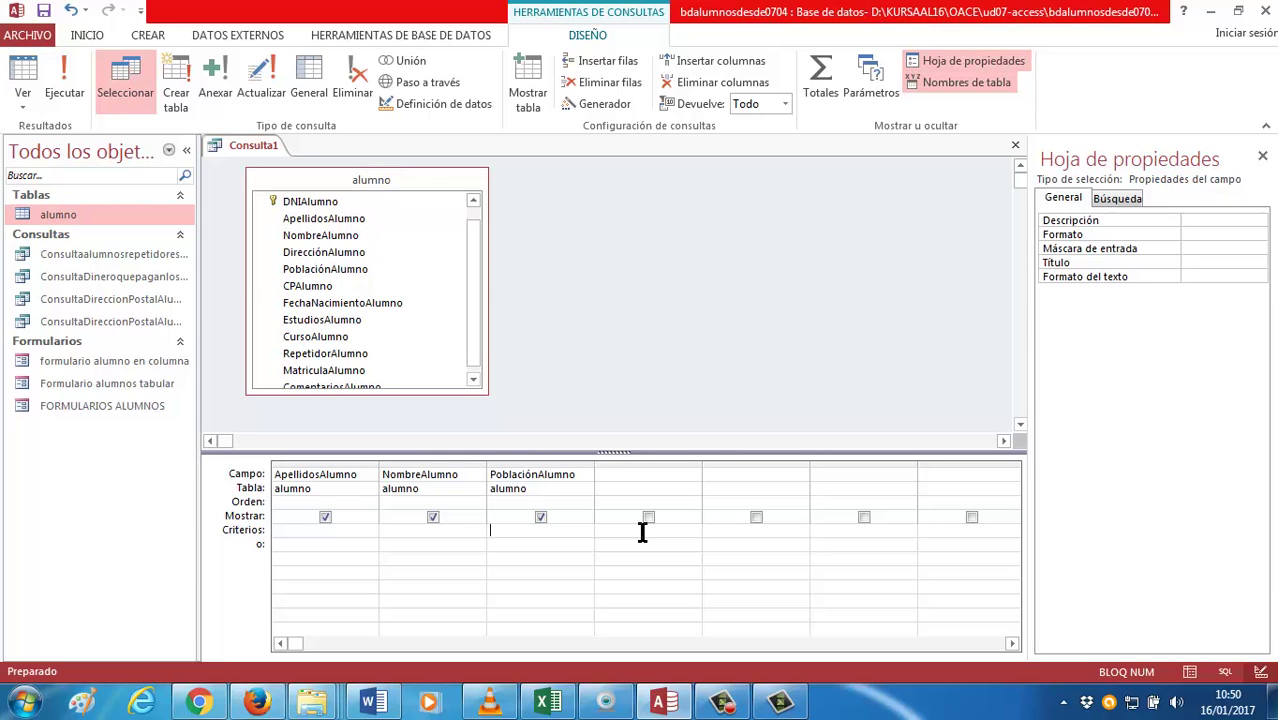
{"action": "type", "text": "Algeciras"}
{"action": "key", "text": "Tab"}
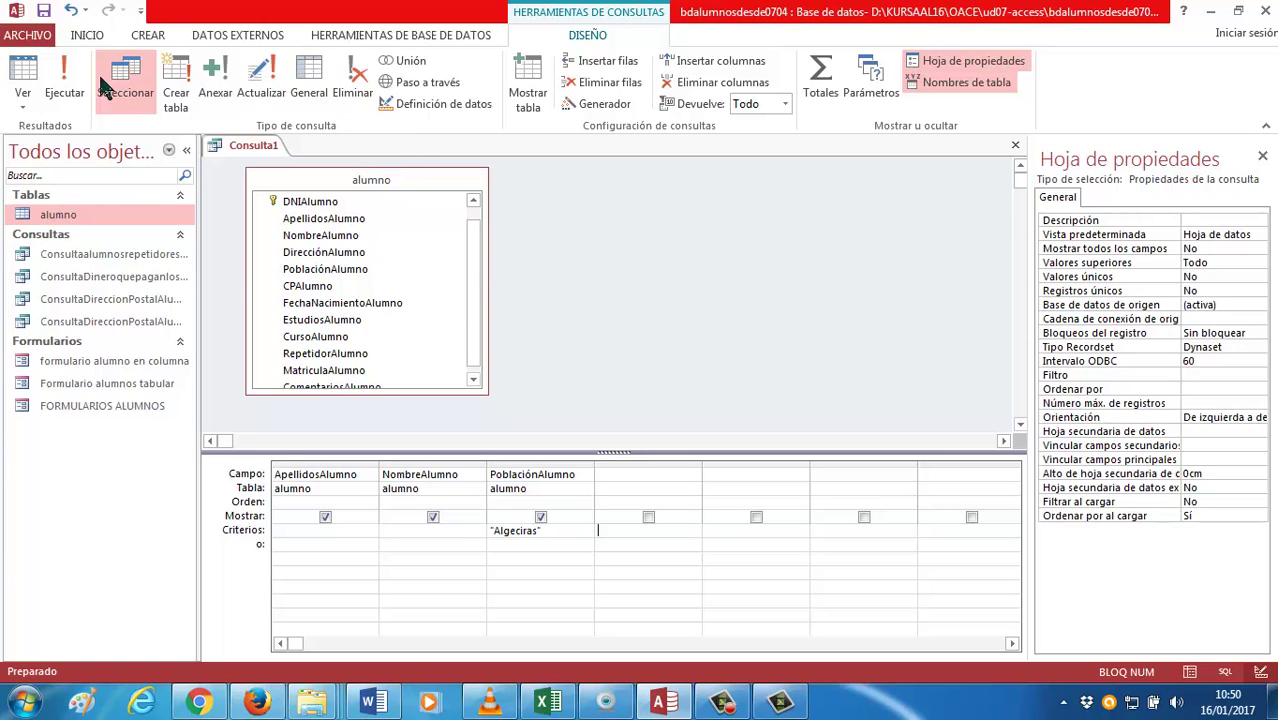
{"action": "left_click", "coordinate": [26, 78]}
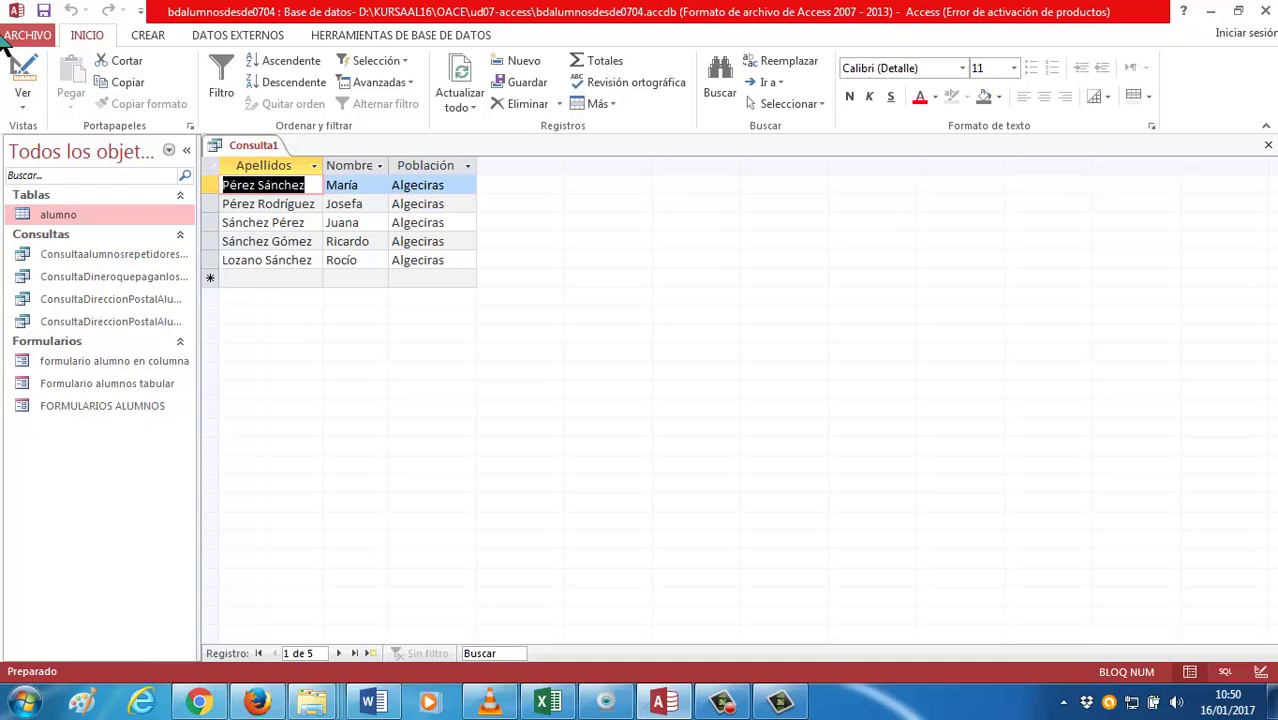
Close the Algeciras query without saving it
{"action": "right_click", "coordinate": [266, 145]}
{"action": "left_click", "coordinate": [316, 180]}
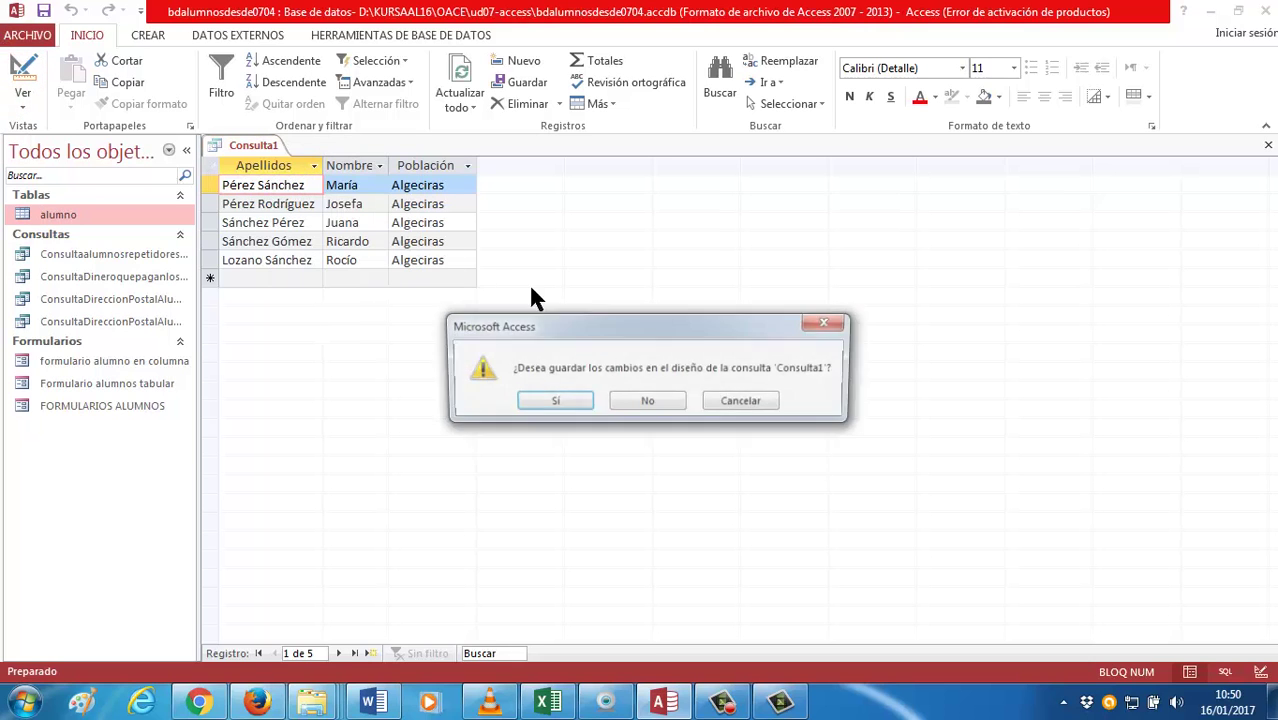
{"action": "left_click", "coordinate": [640, 400]}
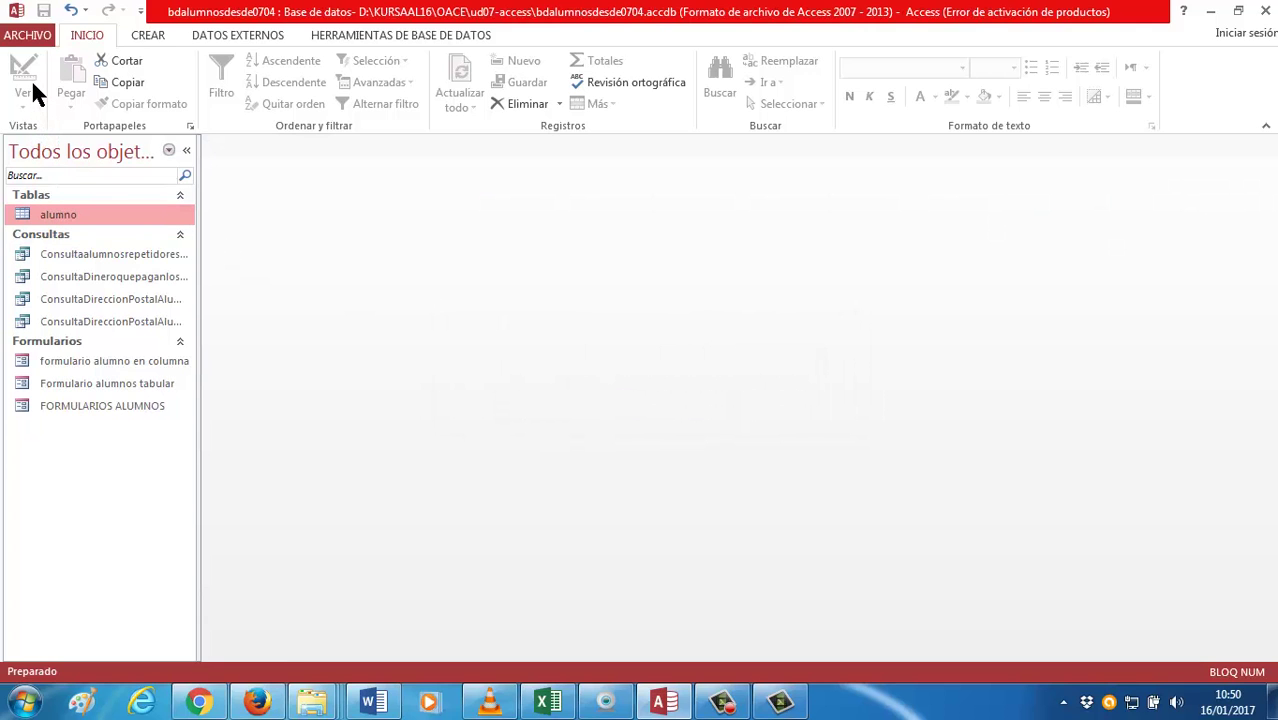
Create another design-view query on the alumno table and add the ApellidosAlumno and NombreAlumno fields to its grid
{"action": "left_click", "coordinate": [148, 36]}
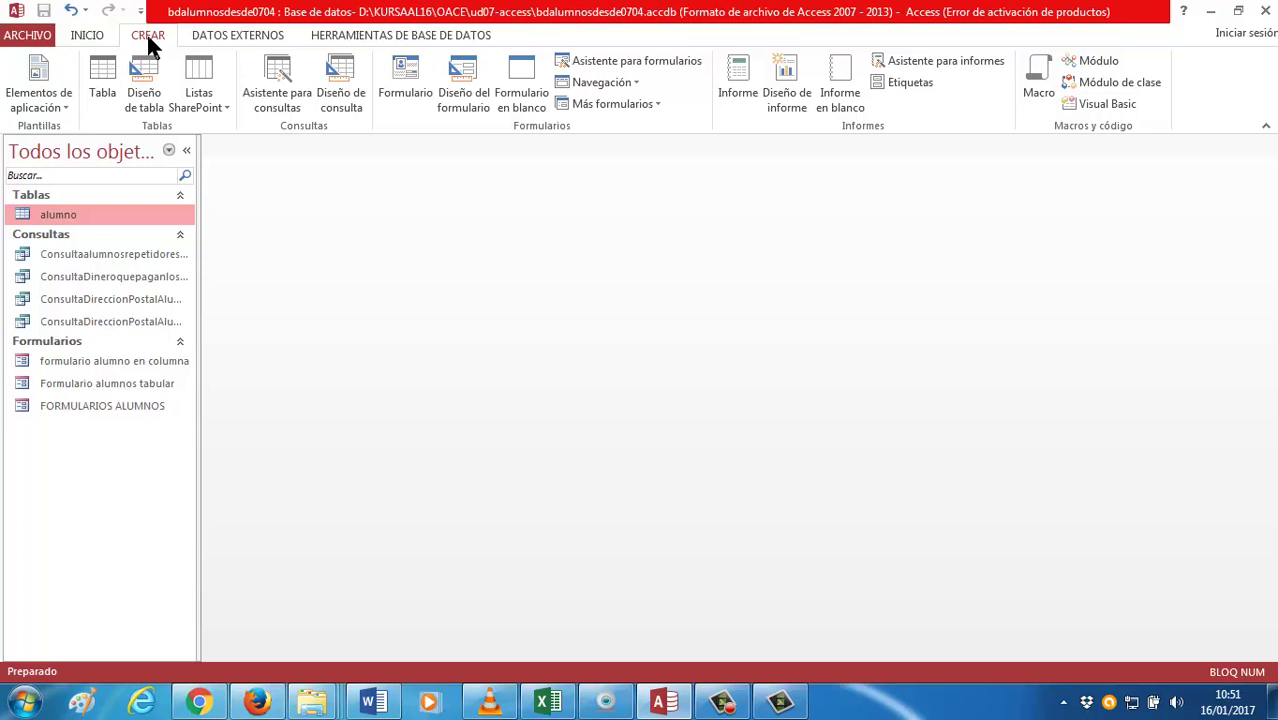
{"action": "left_click", "coordinate": [341, 101]}
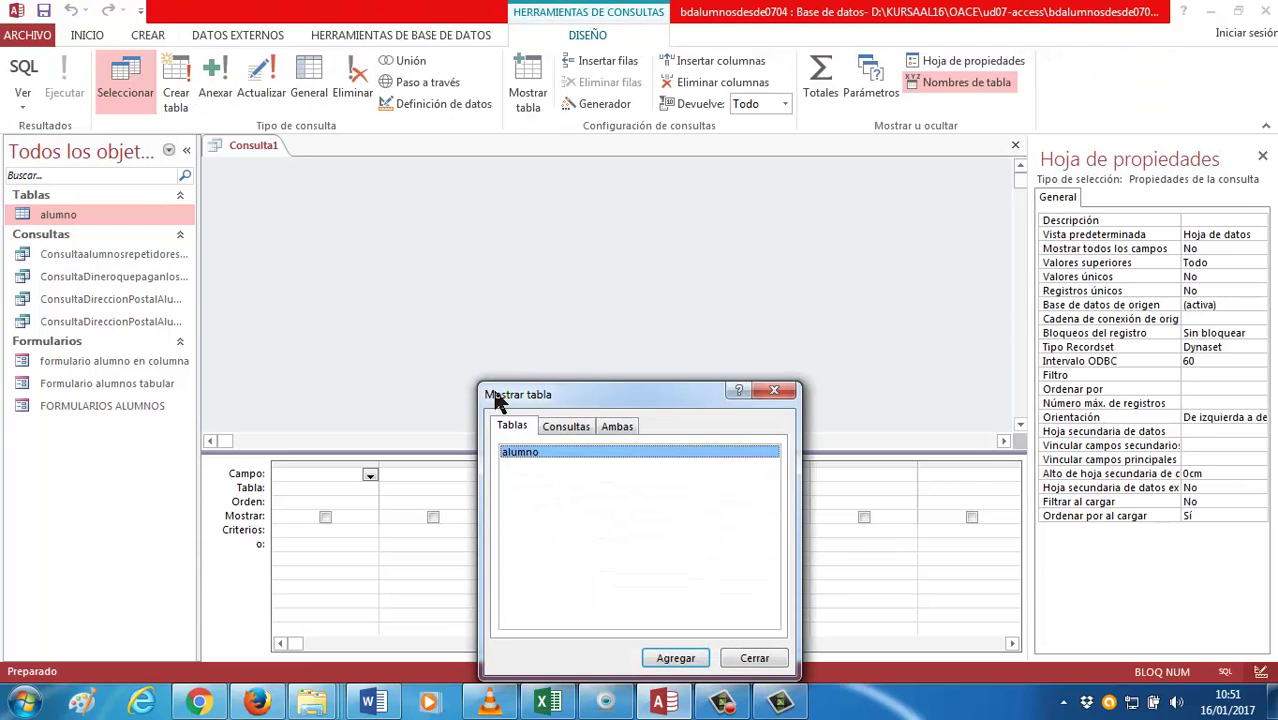
{"action": "double_click", "coordinate": [535, 451]}
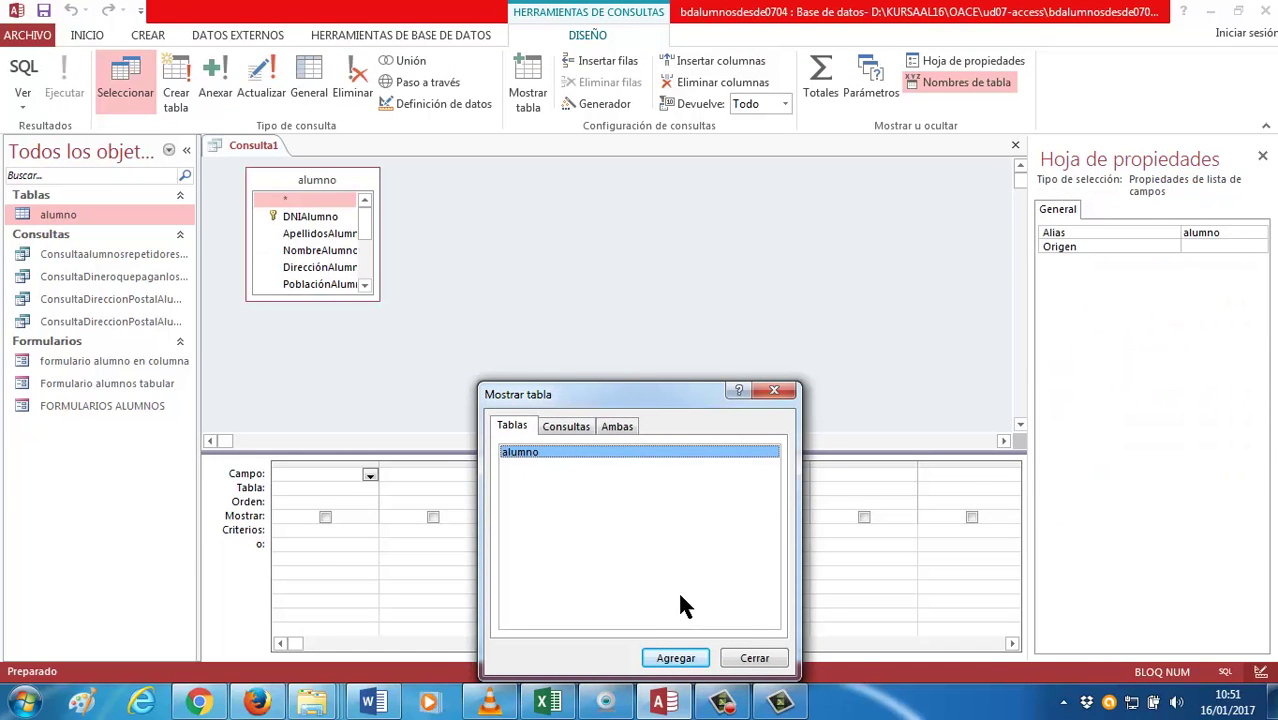
{"action": "left_click", "coordinate": [755, 658]}
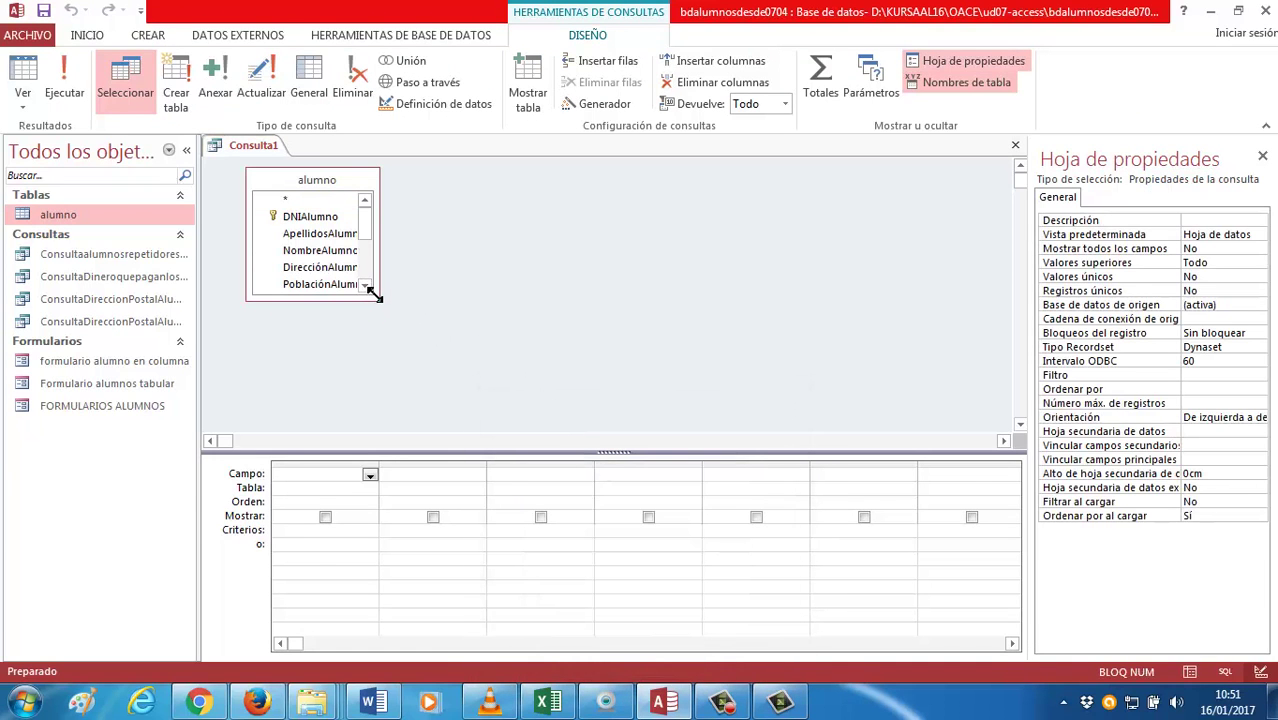
{"action": "left_click_drag", "start_coordinate": [378, 297], "coordinate": [454, 426]}
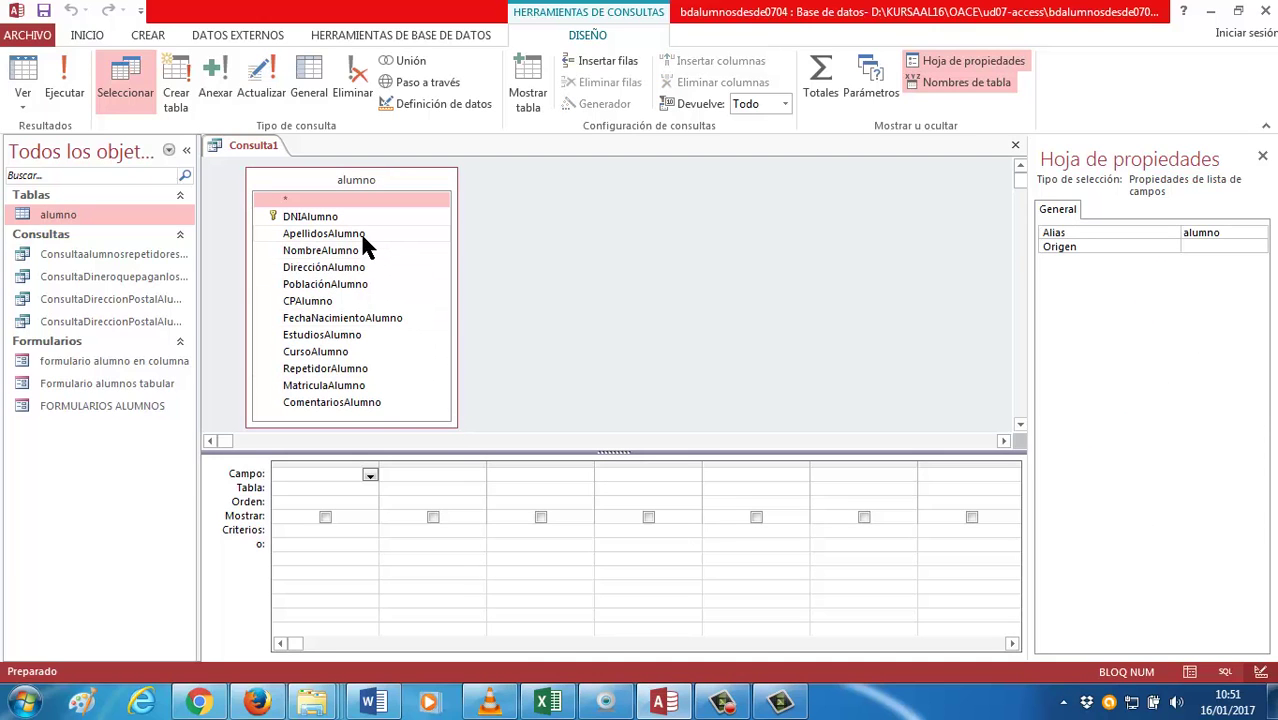
{"action": "left_click_drag", "start_coordinate": [360, 232], "coordinate": [436, 468]}
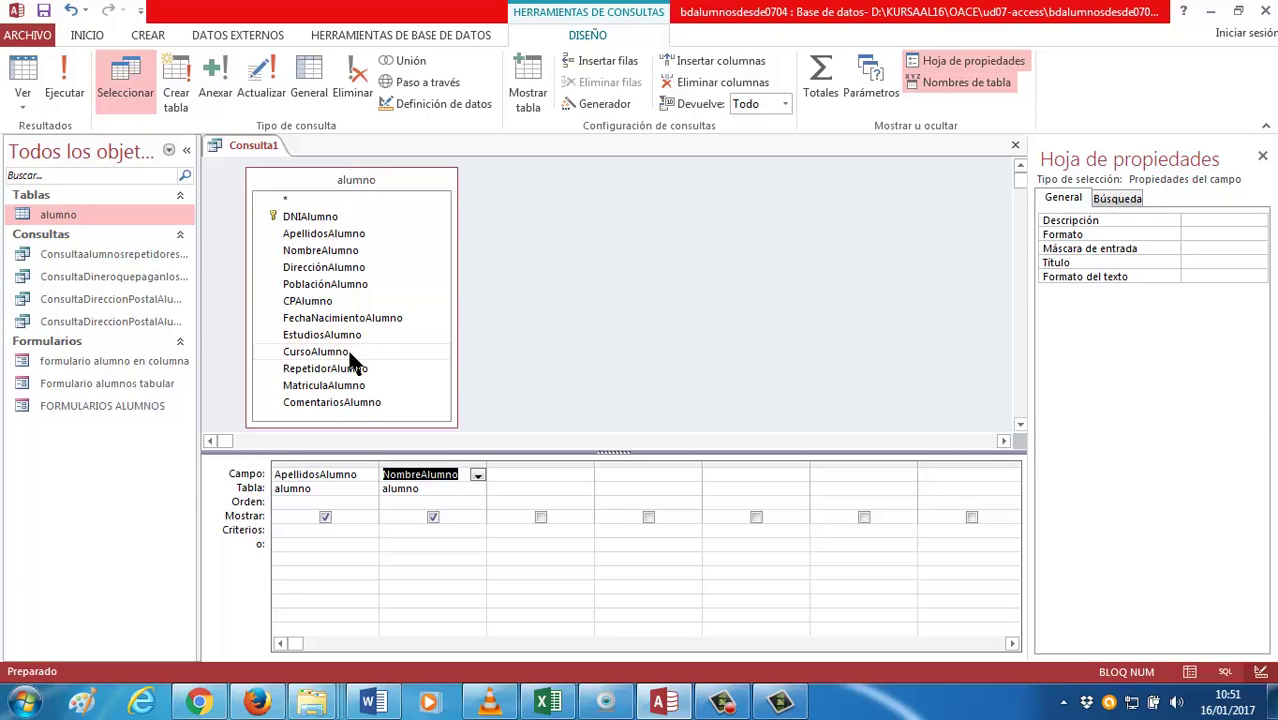
Open the alumno table to check how the Curso values are written, and close it again
{"action": "double_click", "coordinate": [66, 216]}
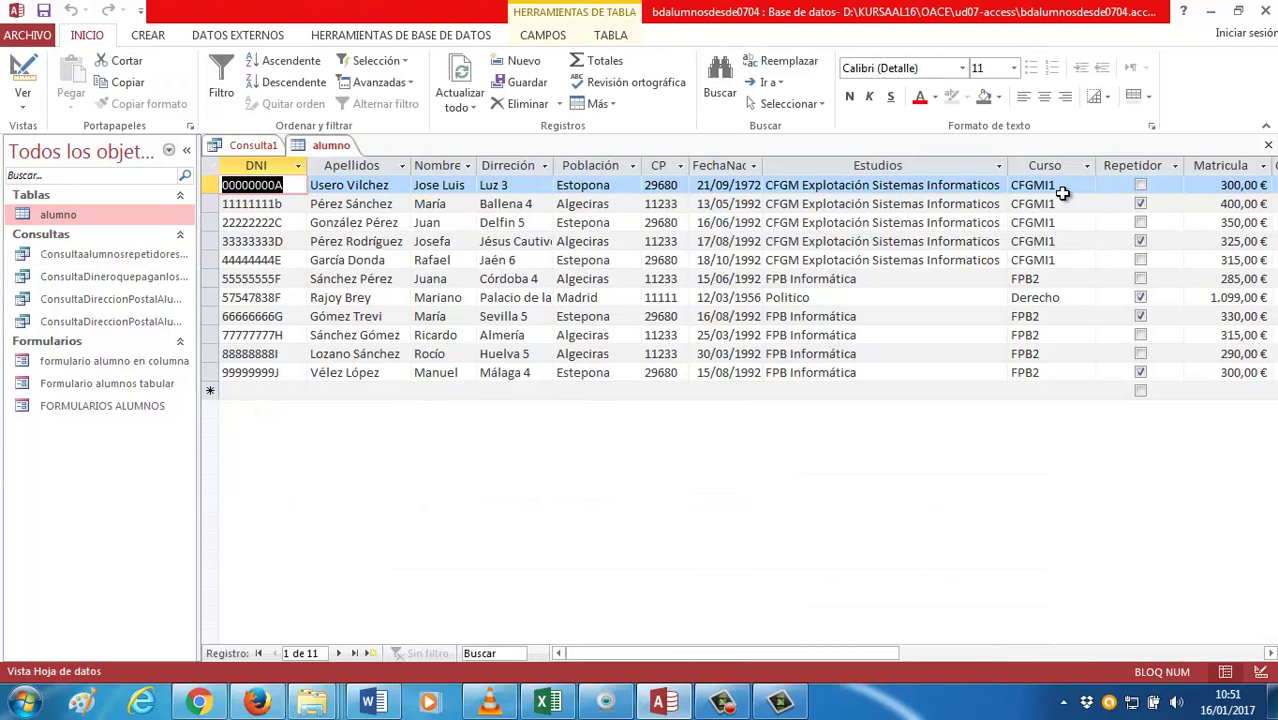
{"action": "right_click", "coordinate": [333, 147]}
{"action": "left_click", "coordinate": [345, 184]}
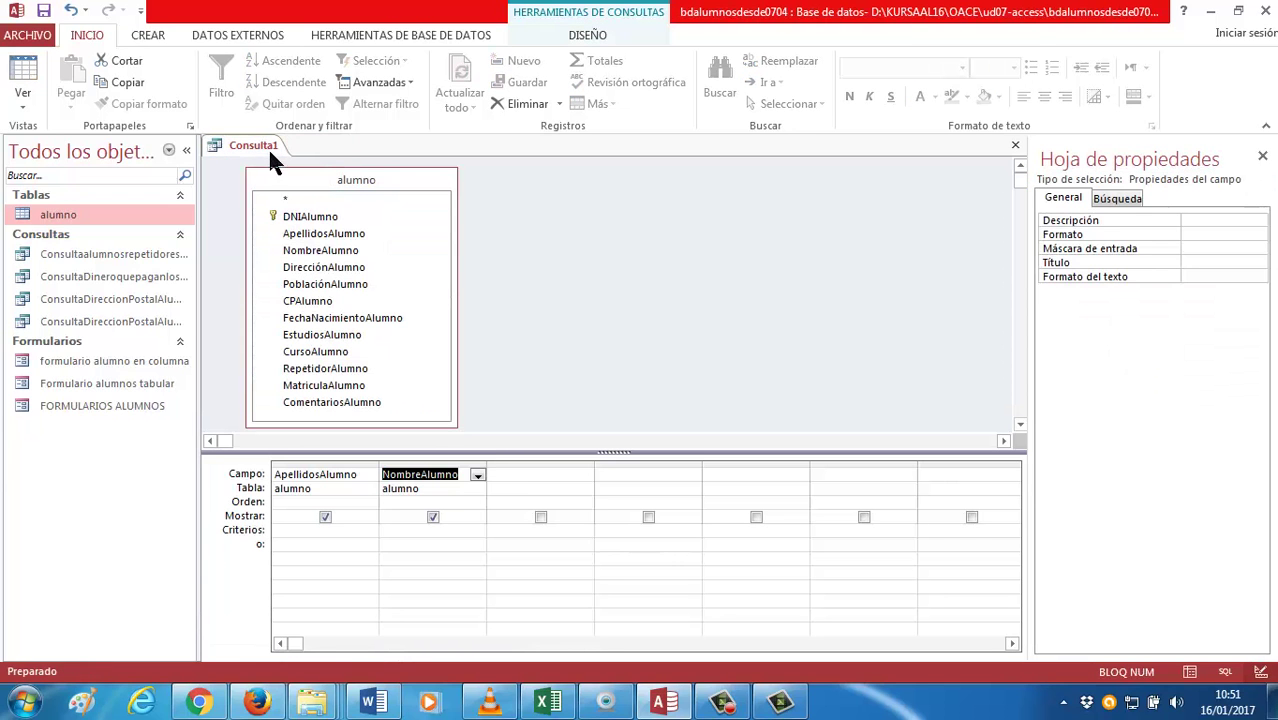
Add the CursoAlumno field to the query grid and set its criterion to FPB2
{"action": "left_click", "coordinate": [519, 487]}
{"action": "left_click_drag", "start_coordinate": [352, 356], "coordinate": [510, 478]}
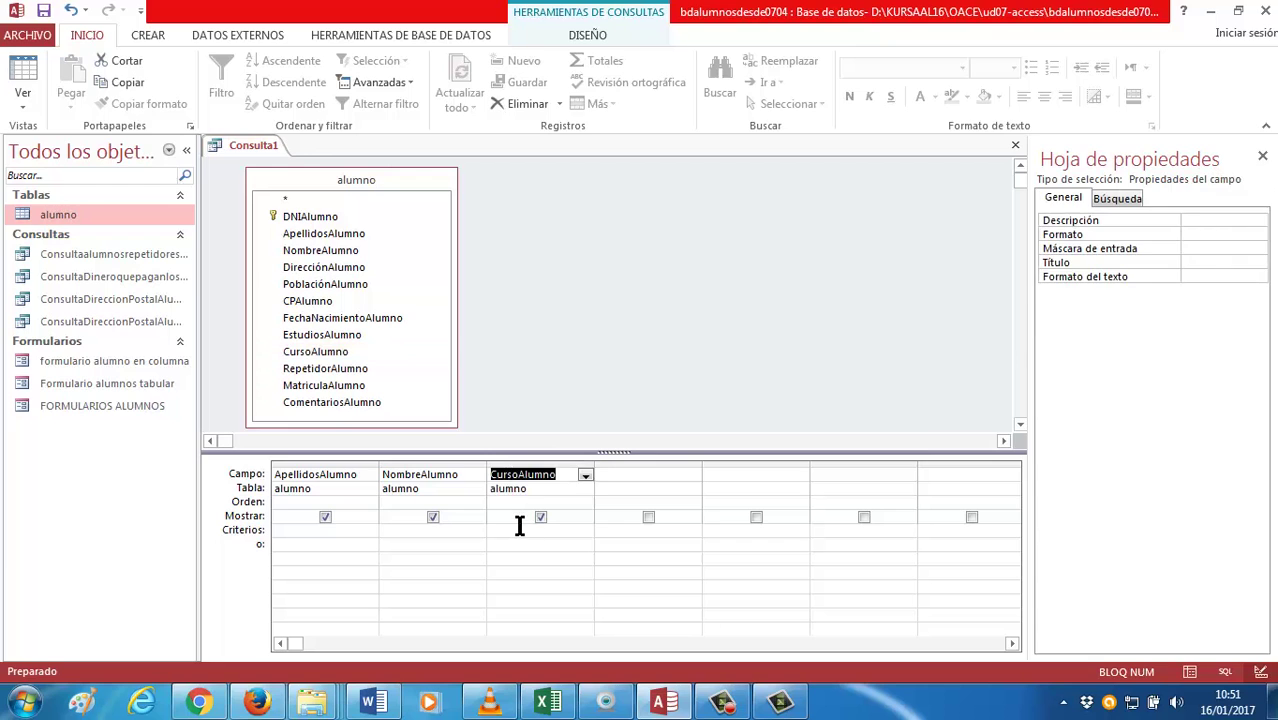
{"action": "left_click", "coordinate": [559, 529]}
{"action": "type", "text": "f"}
{"action": "key", "text": "BackSpace"}
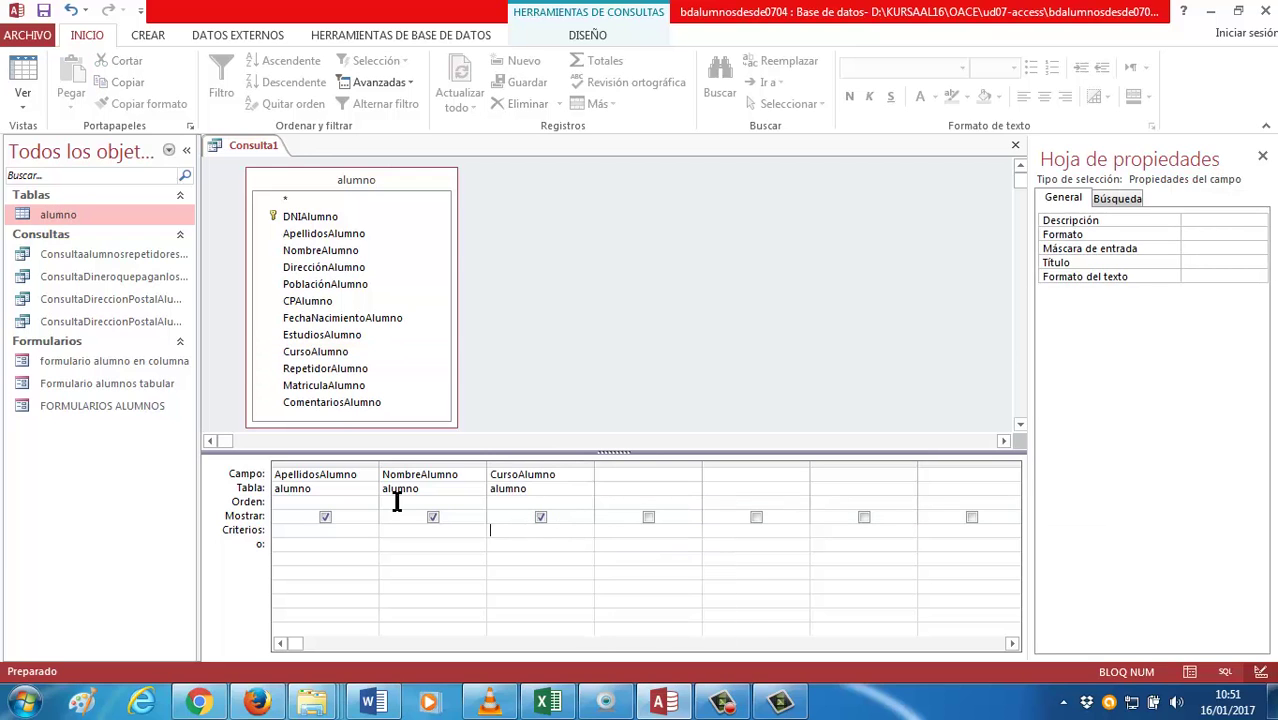
{"action": "key", "text": "Caps_Lock"}
{"action": "type", "text": "FPB2"}
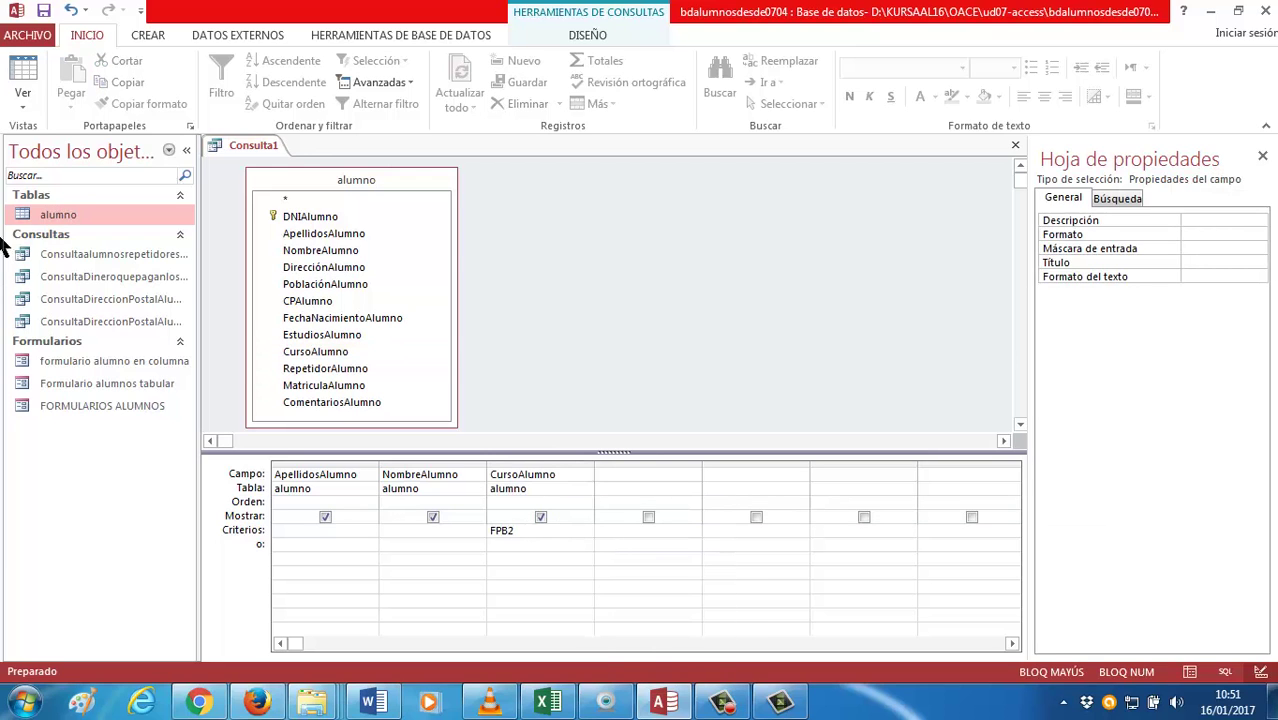
Examine the FPB2 query's records in datasheet view and return to its design
{"action": "left_click", "coordinate": [24, 82]}
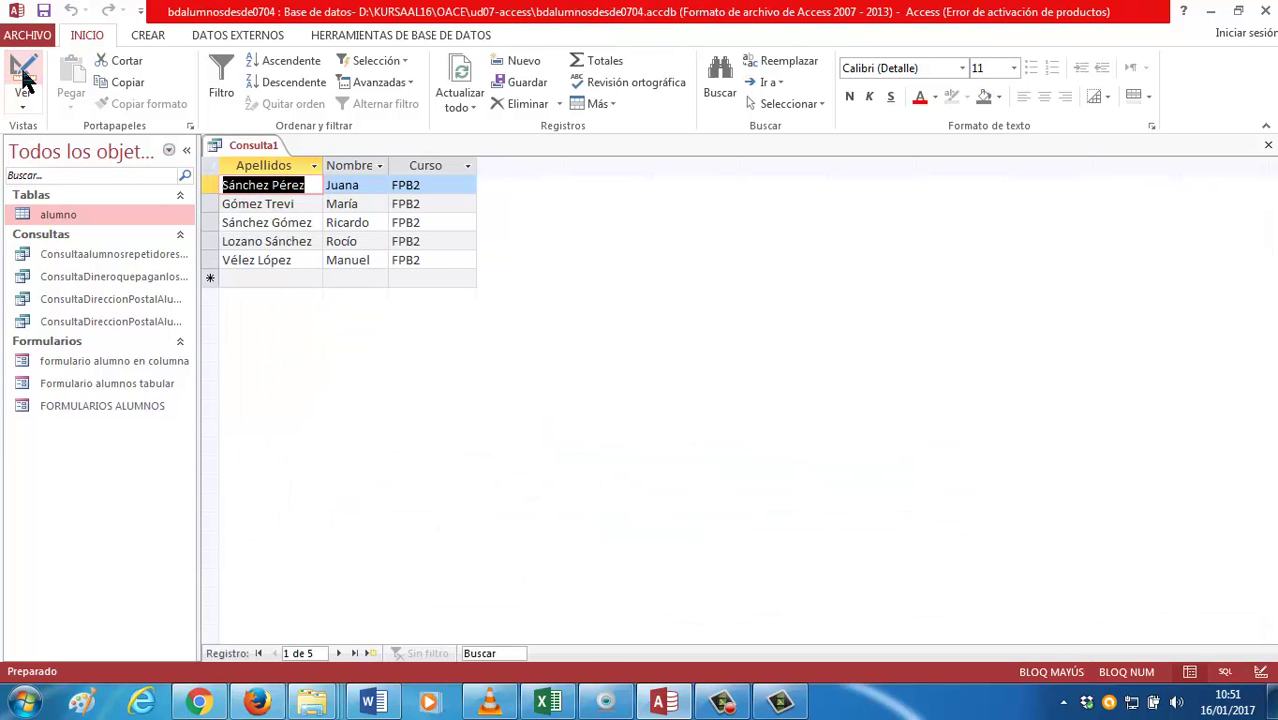
{"action": "left_click", "coordinate": [24, 82]}
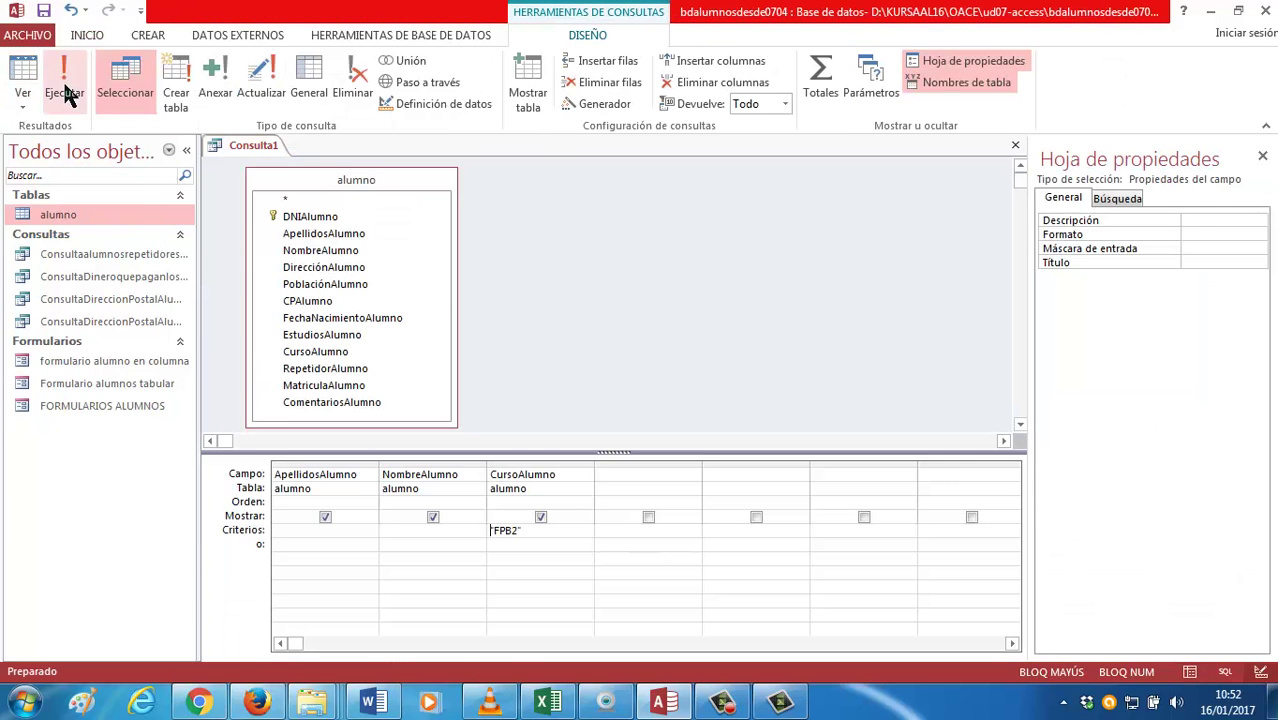
{"action": "left_click", "coordinate": [24, 82]}
{"action": "left_click", "coordinate": [24, 82]}
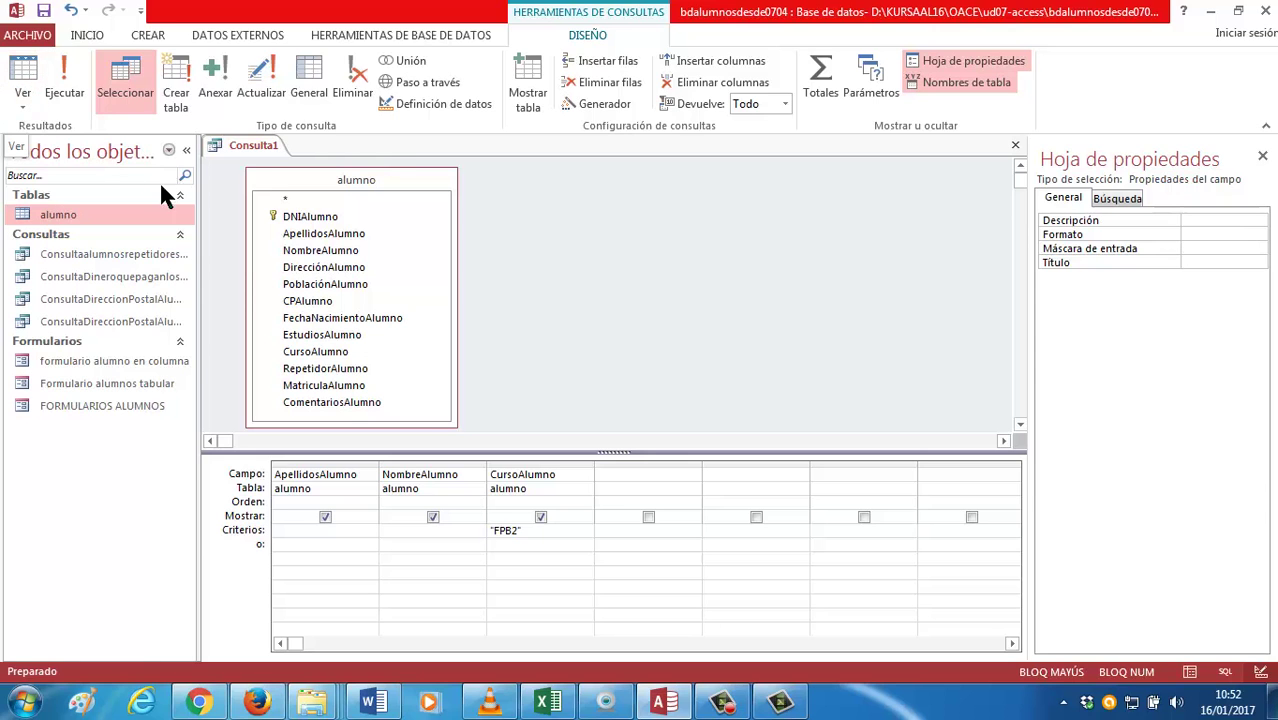
Close the FPB2 query without saving its design
{"action": "right_click", "coordinate": [233, 143]}
{"action": "left_click", "coordinate": [275, 179]}
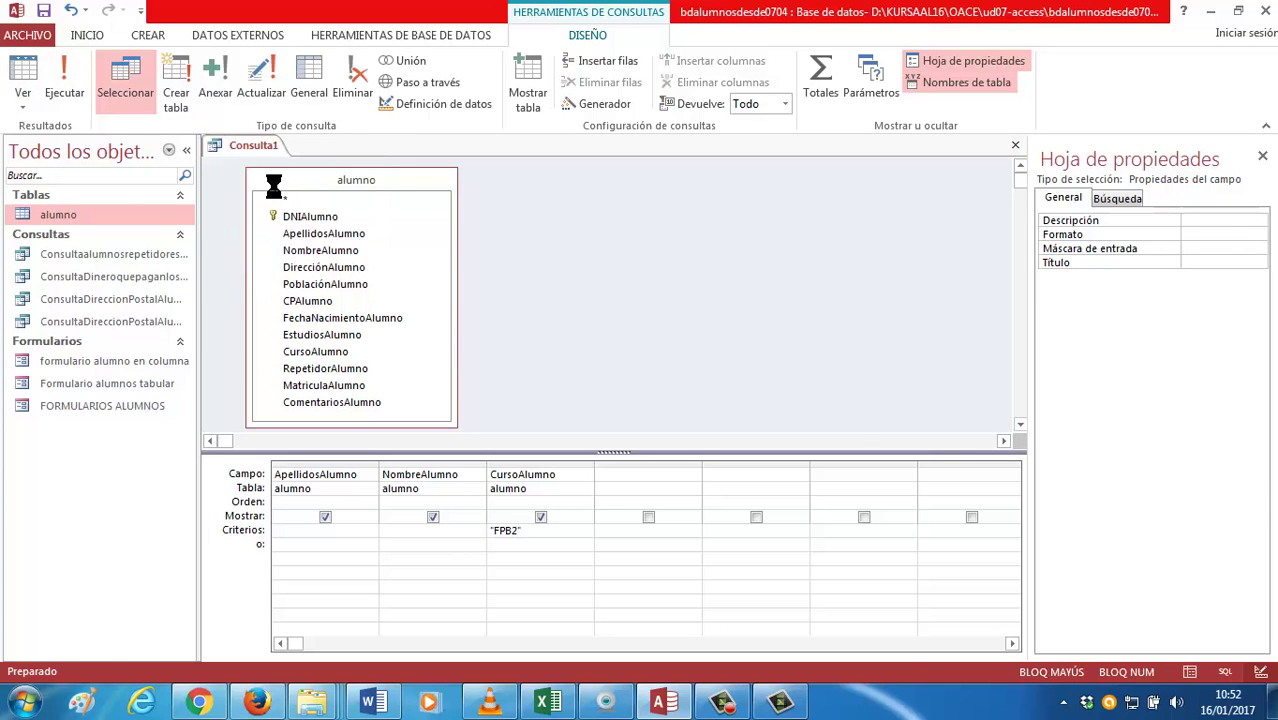
{"action": "left_click", "coordinate": [641, 404]}
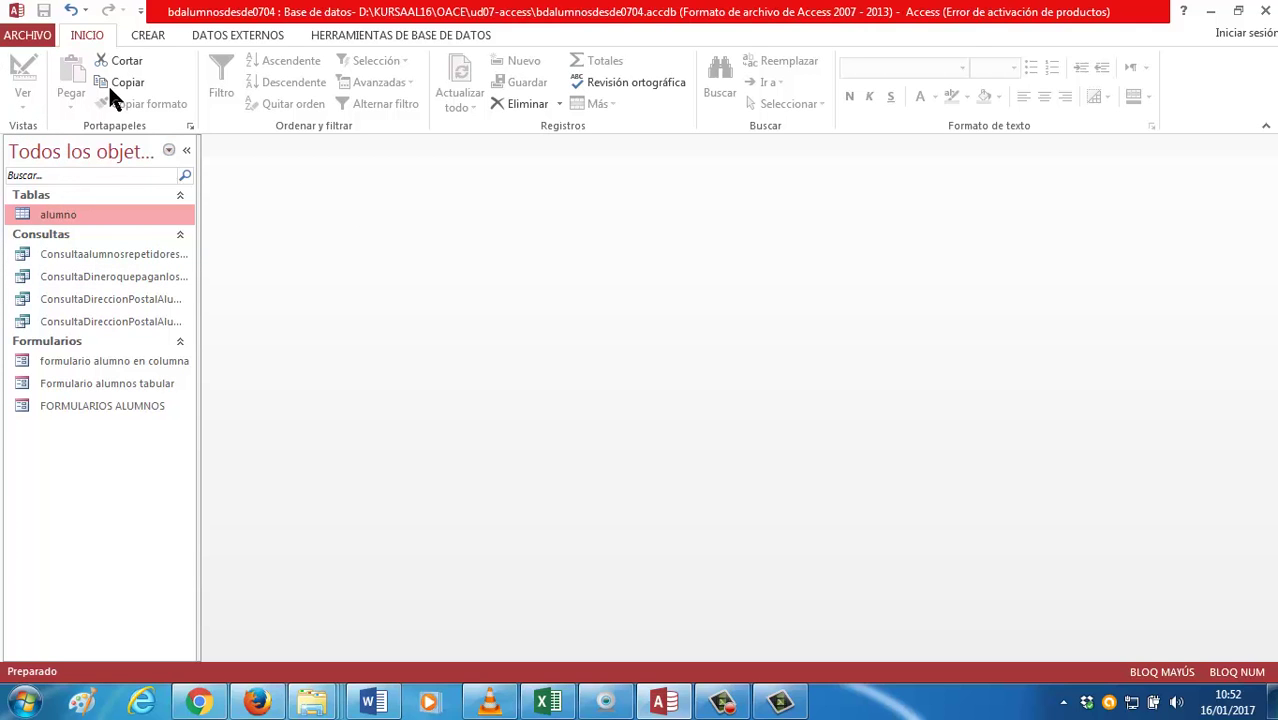
{"action": "left_click", "coordinate": [150, 36]}
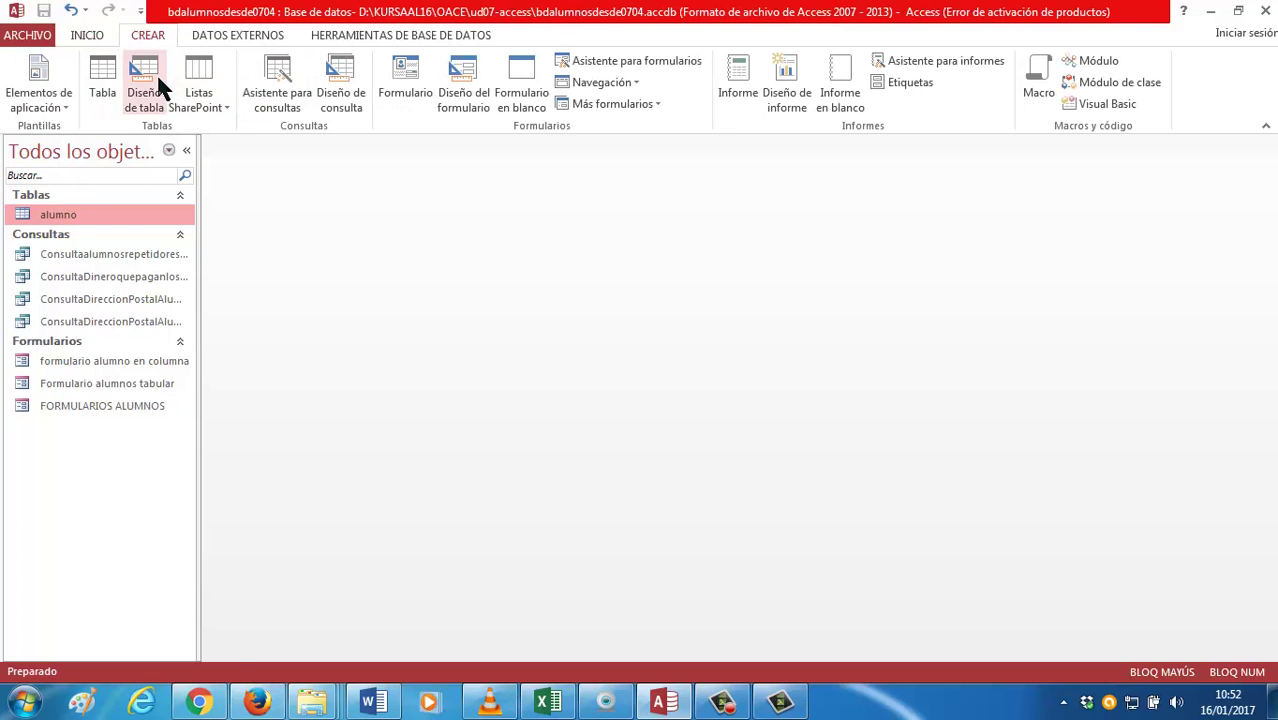
{"action": "left_click", "coordinate": [155, 74]}
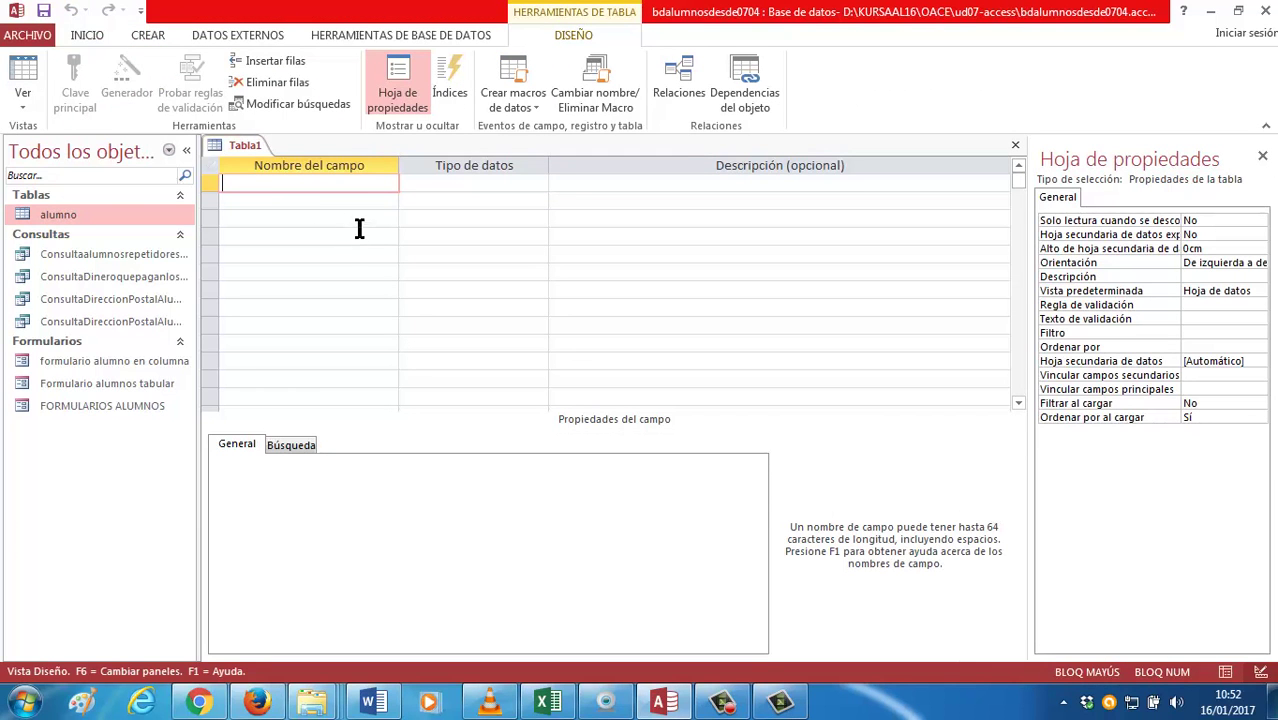
{"action": "left_click", "coordinate": [1015, 147]}
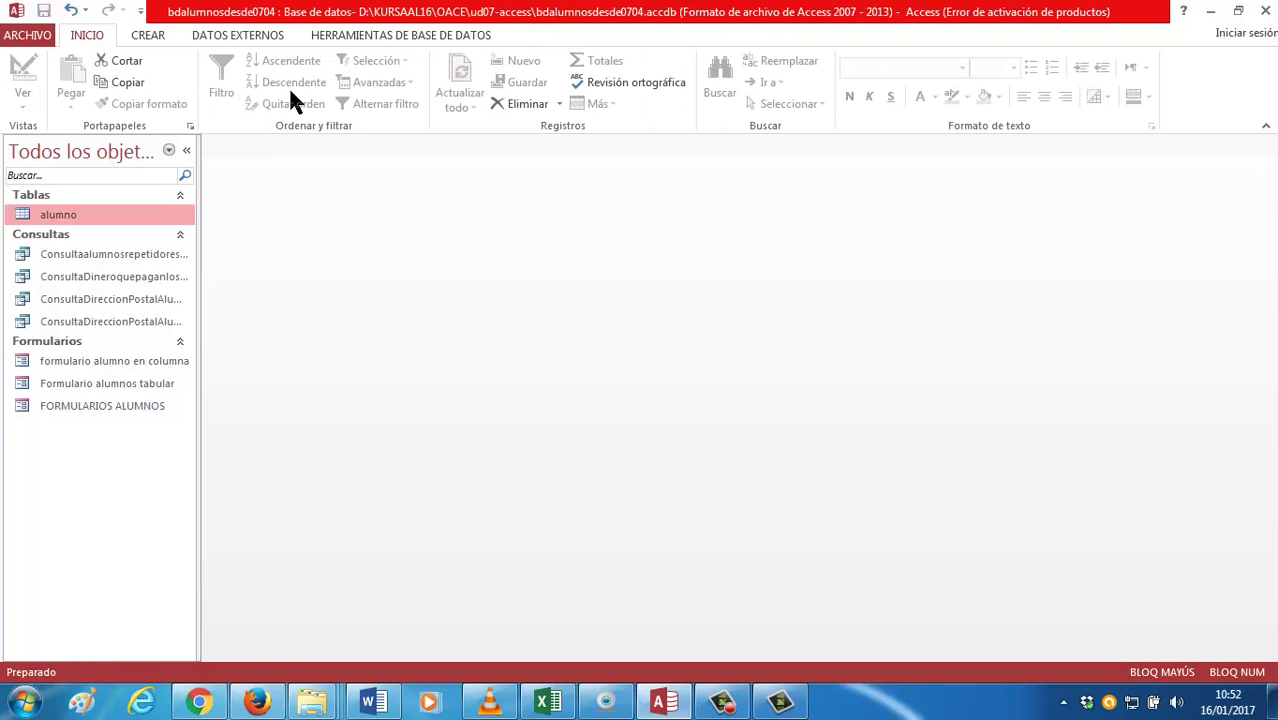
Create a new query in design view based on the alumno table
{"action": "left_click", "coordinate": [148, 36]}
{"action": "left_click", "coordinate": [340, 85]}
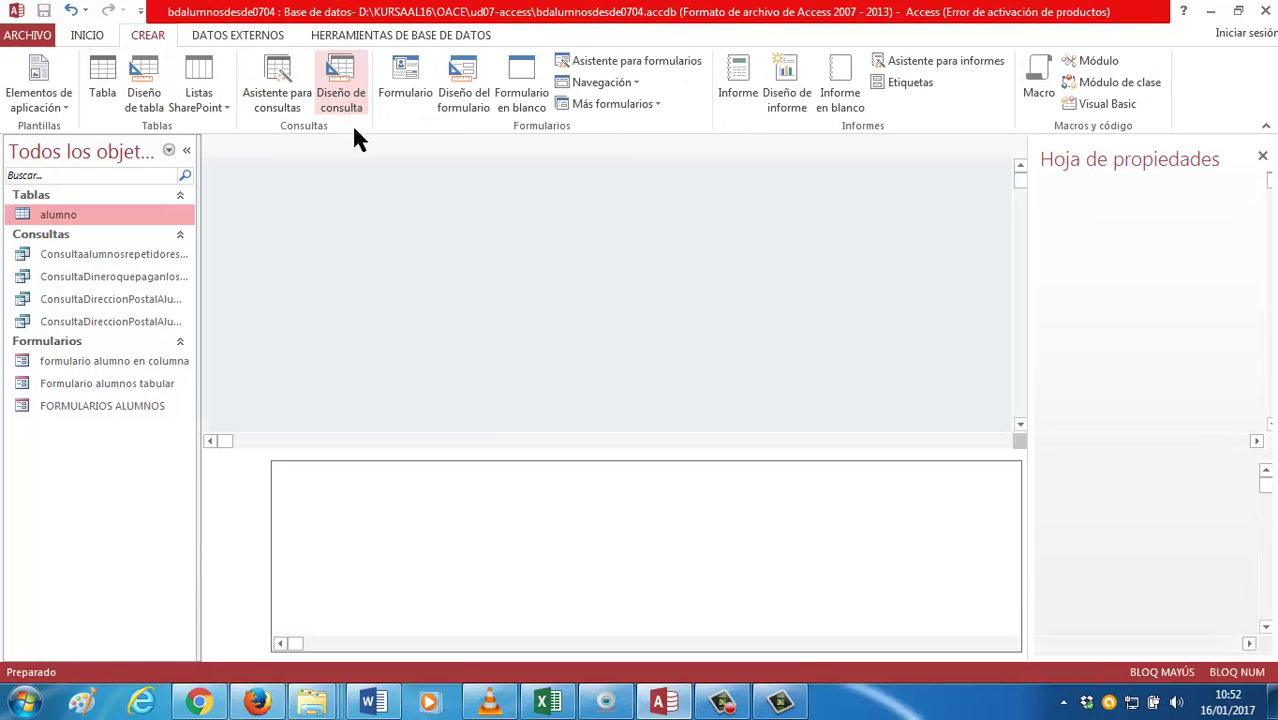
{"action": "double_click", "coordinate": [560, 456]}
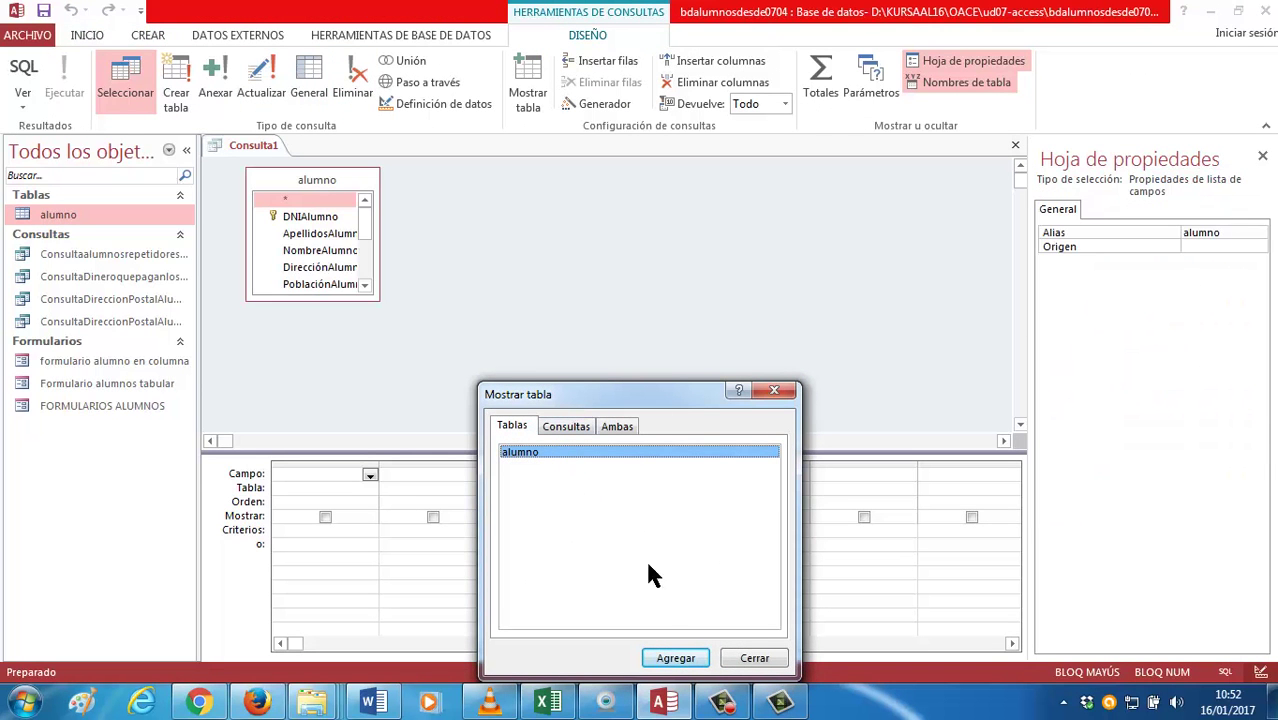
{"action": "left_click", "coordinate": [763, 660]}
Add the ApellidosAlumno, NombreAlumno, CursoAlumno and RepetidorAlumno fields to the query grid, enlarging the alumno field list to show every field
{"action": "left_click_drag", "start_coordinate": [335, 236], "coordinate": [330, 476]}
{"action": "left_click_drag", "start_coordinate": [320, 250], "coordinate": [447, 463]}
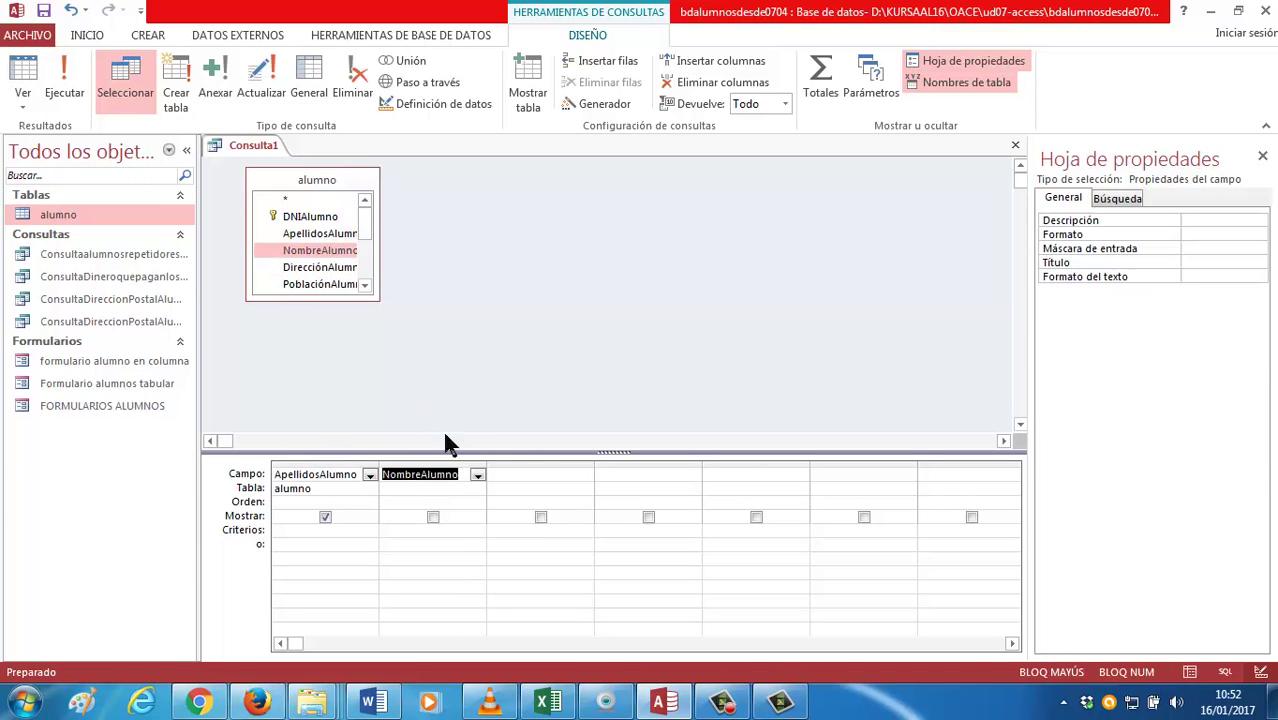
{"action": "left_click_drag", "start_coordinate": [375, 300], "coordinate": [428, 424]}
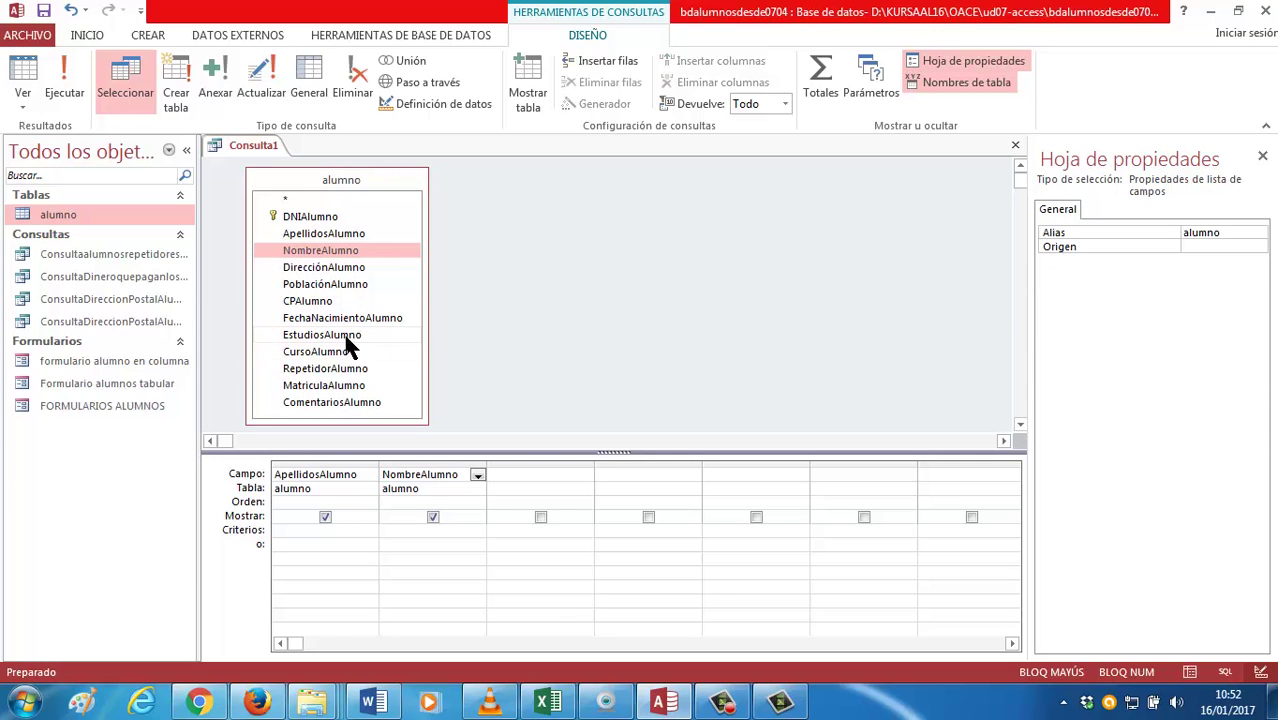
{"action": "left_click_drag", "start_coordinate": [354, 353], "coordinate": [537, 472]}
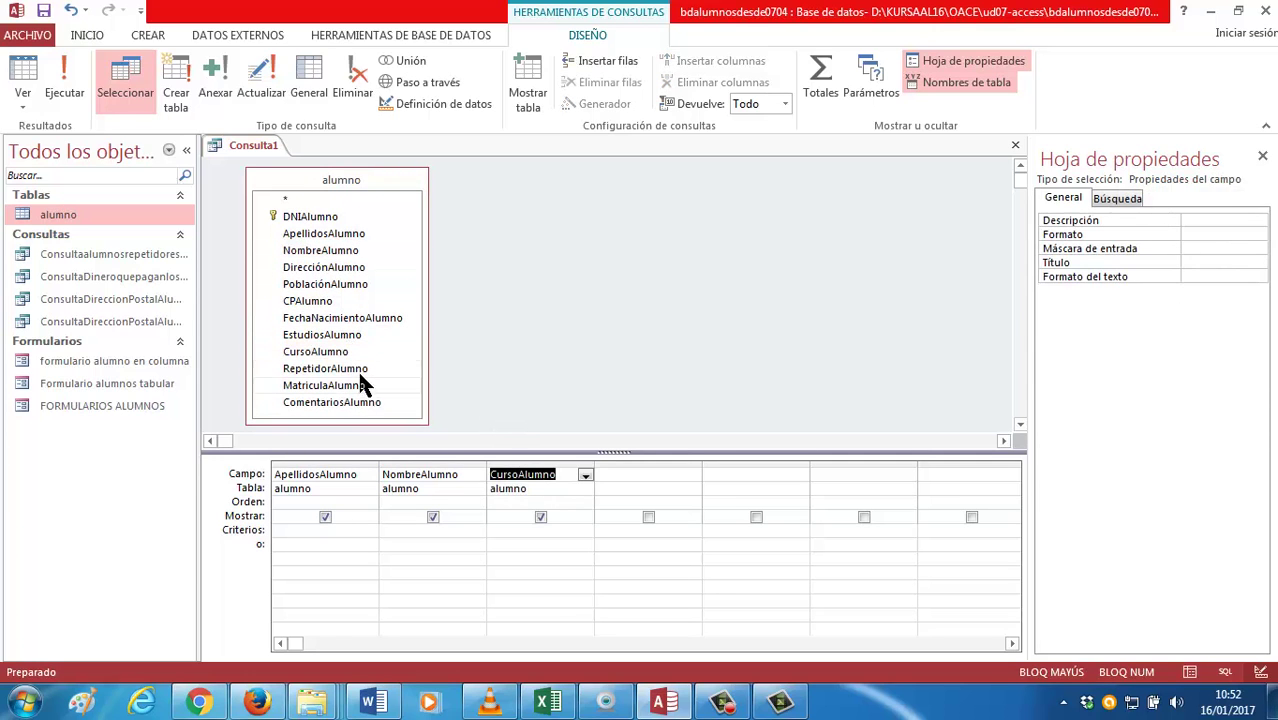
{"action": "left_click_drag", "start_coordinate": [358, 368], "coordinate": [608, 472]}
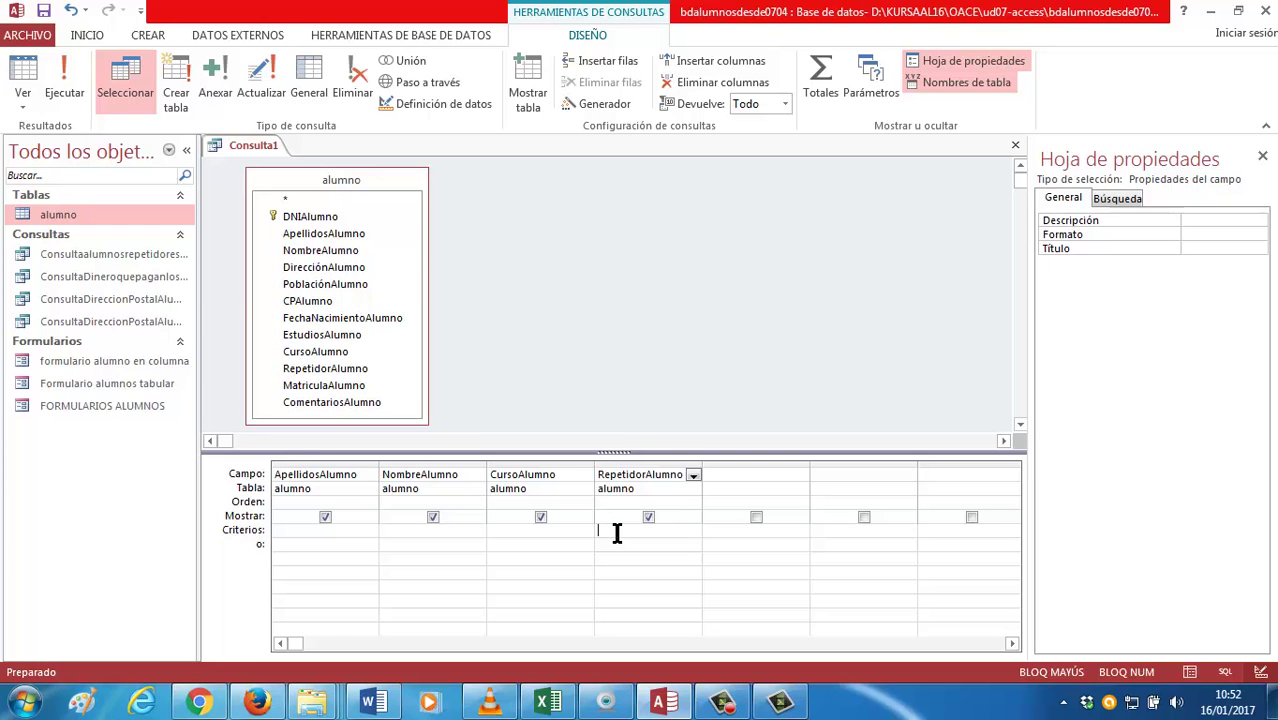
Set the RepetidorAlumno field's criterion to Sí
{"action": "left_click", "coordinate": [620, 531]}
{"action": "type", "text": "Sí"}
{"action": "key", "text": "Tab"}
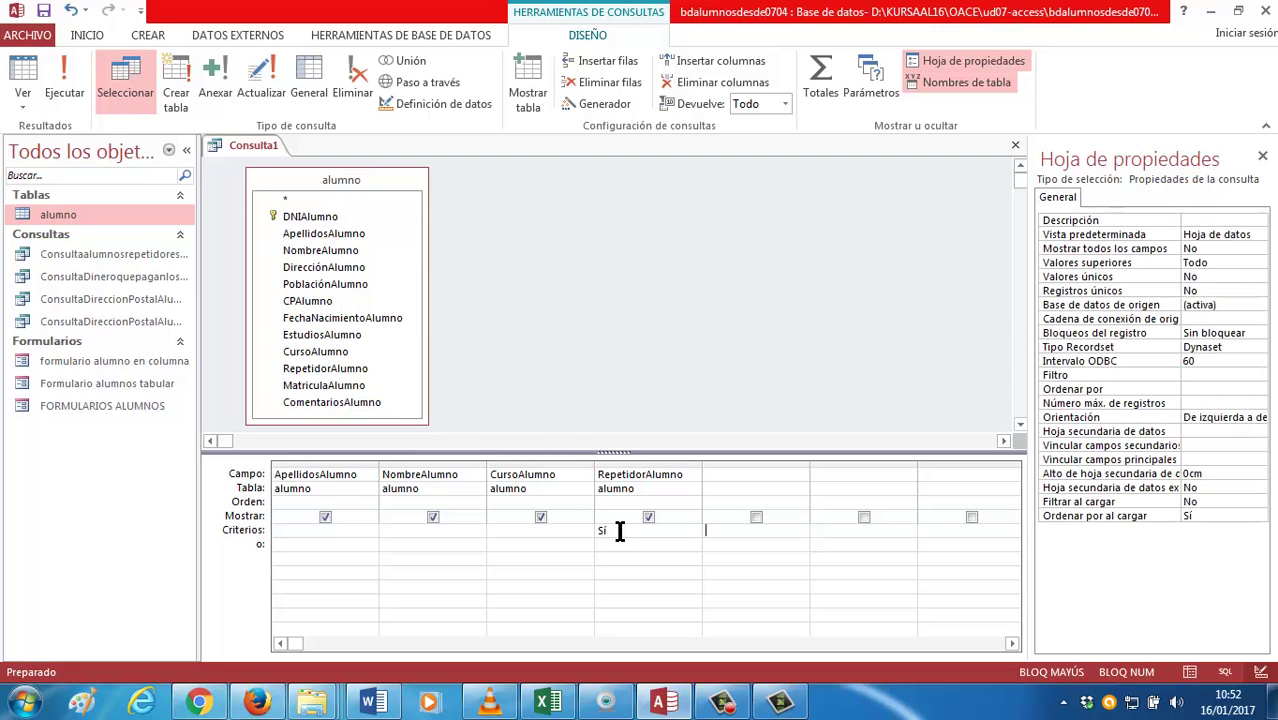
Examine the repeating students' records in datasheet view and return to the query's design
{"action": "left_click", "coordinate": [42, 61]}
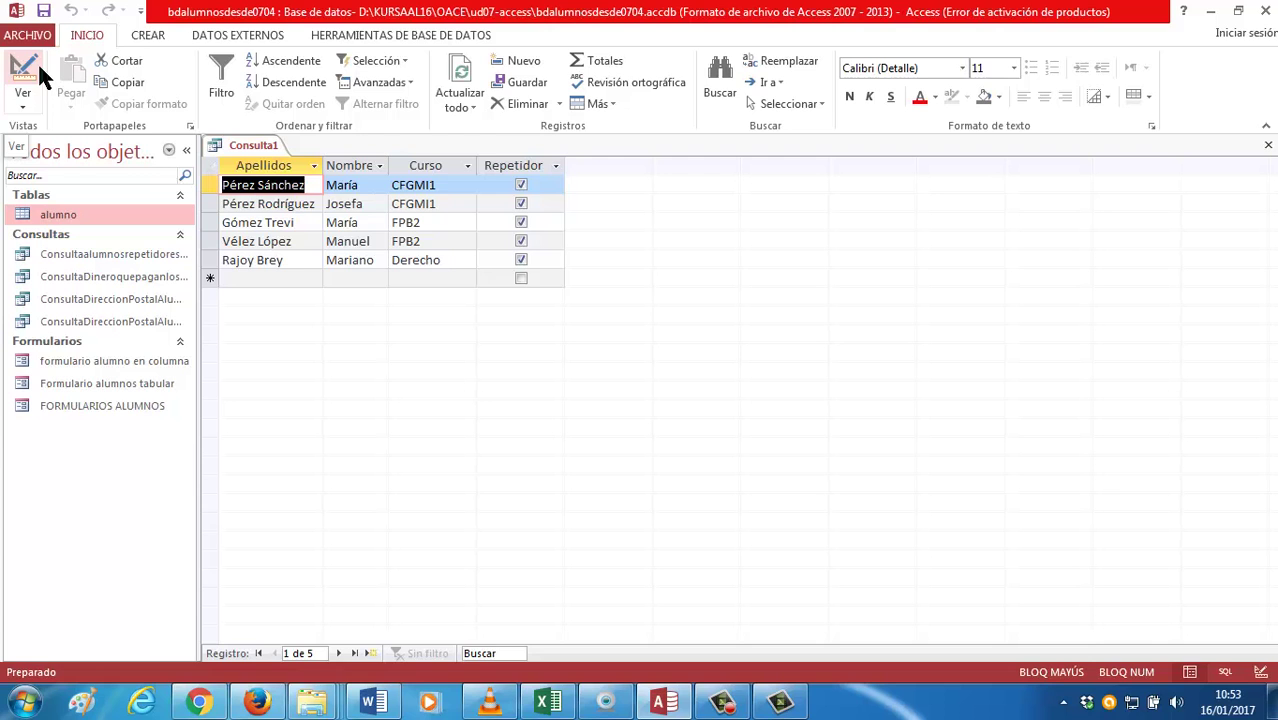
{"action": "left_click", "coordinate": [23, 104]}
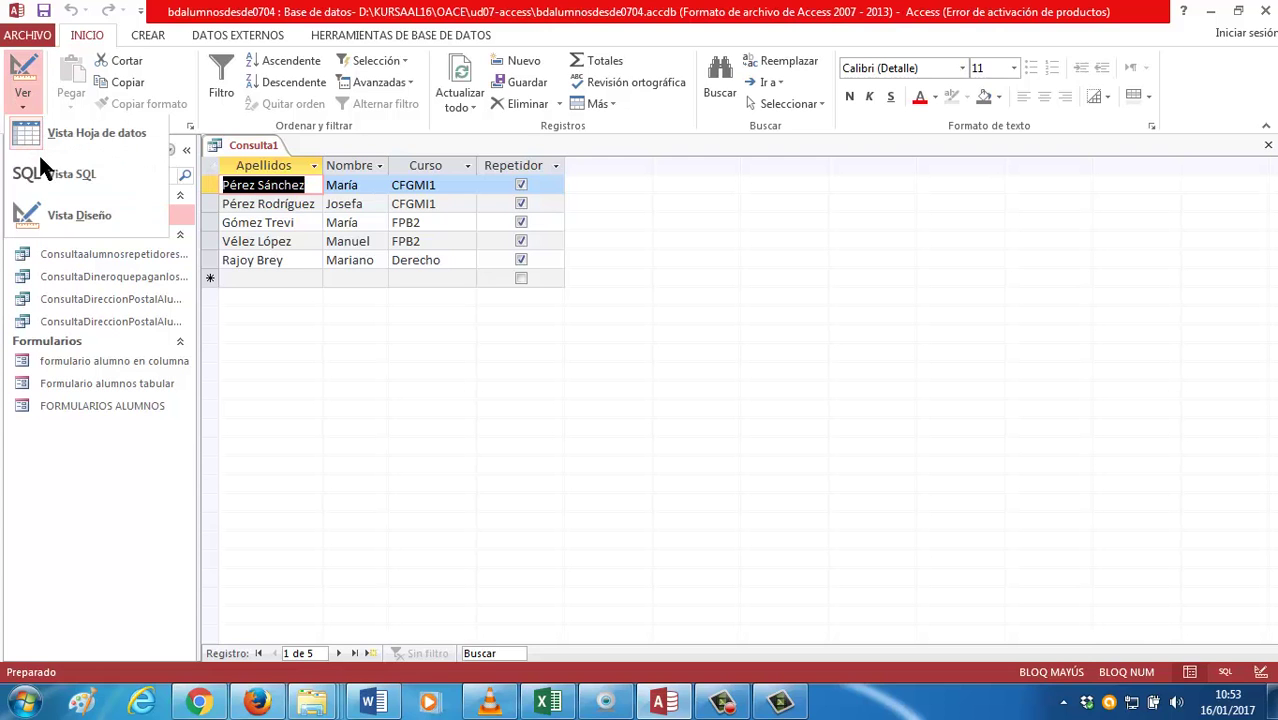
{"action": "left_click", "coordinate": [28, 222]}
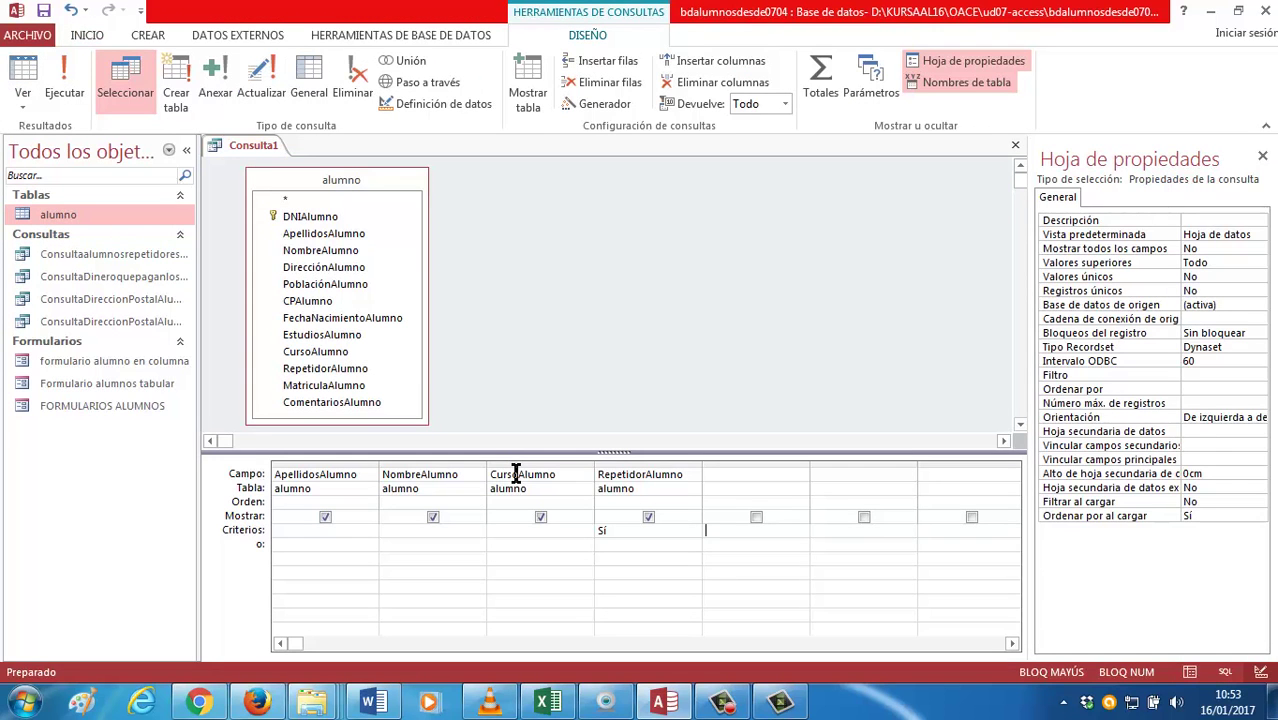